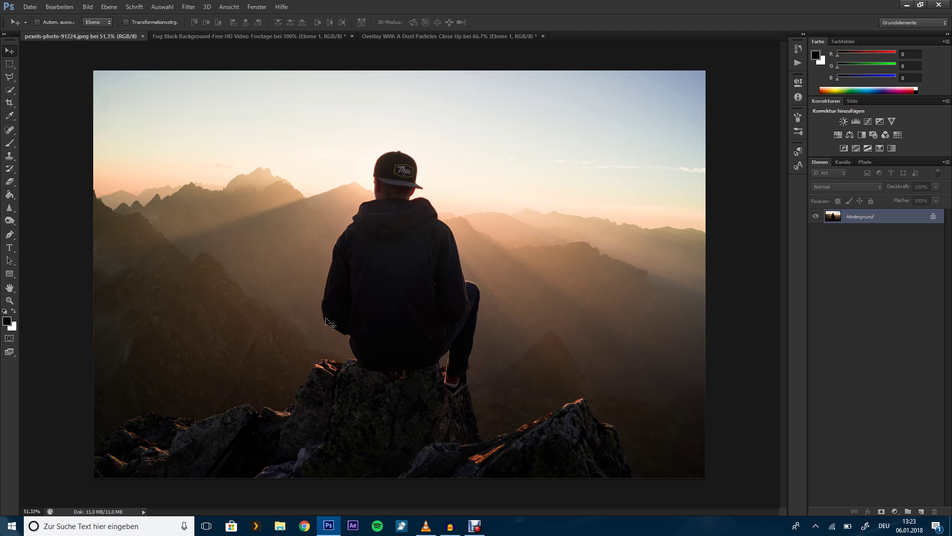
Step: Quick-select the seated man from his head down over his body and the central rocks
scroll(391, 290, "up", 1)
scroll(392, 289, "up", 2)
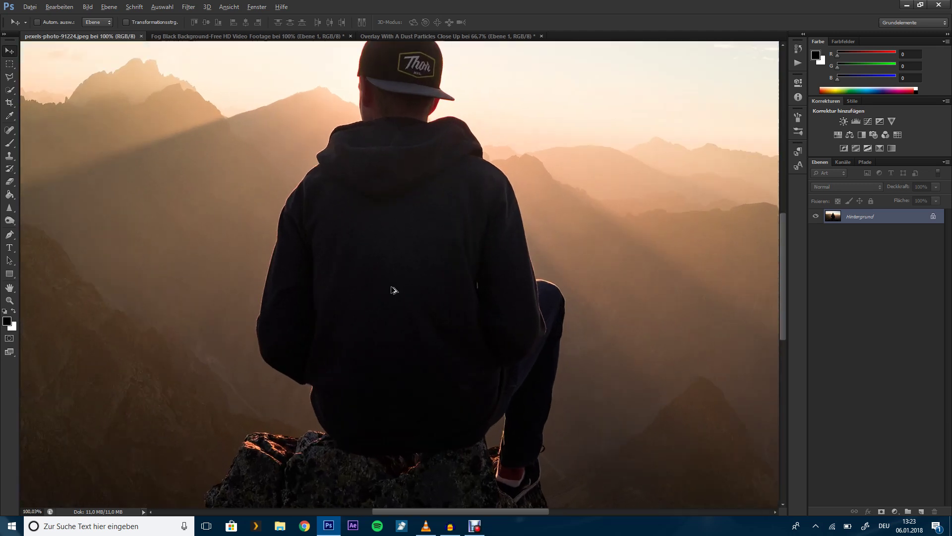
scroll(391, 290, "down", 2)
scroll(391, 289, "down", 1)
scroll(382, 289, "up", 1)
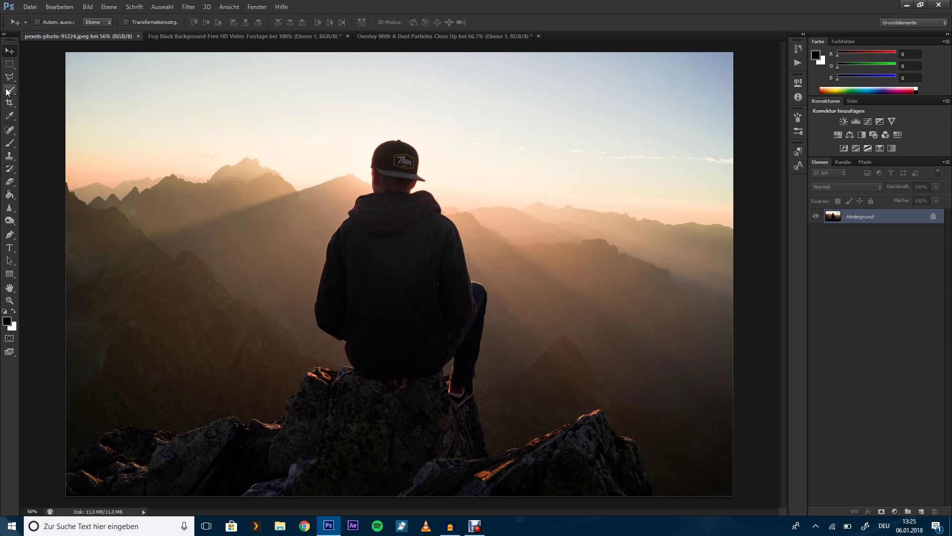
left_click_drag(7, 92, 35, 93)
left_click(58, 88)
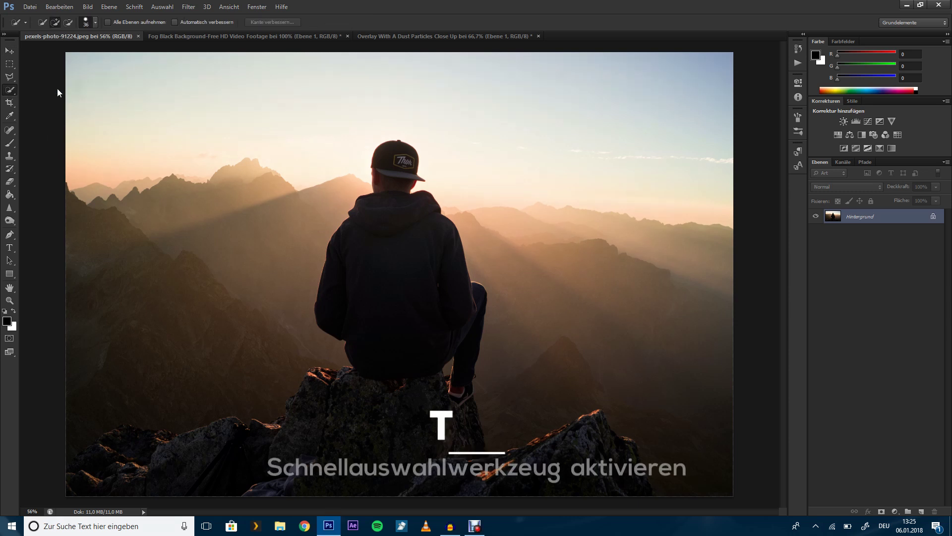
mouse_move(394, 280)
left_mouse_down()
mouse_move(177, 436)
mouse_move(139, 450)
left_mouse_up()
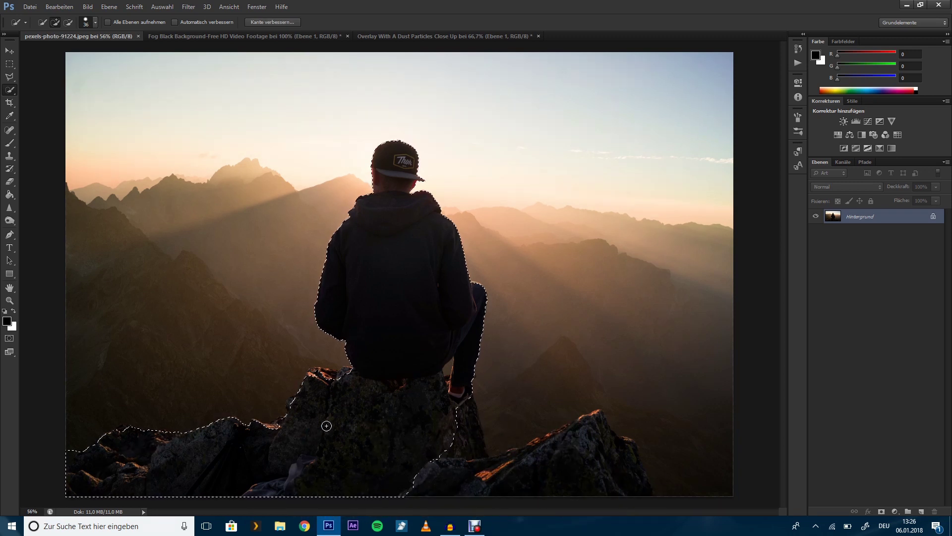
left_click_drag(488, 460, 624, 472)
left_click(10, 234)
right_click(10, 234)
left_click(40, 234)
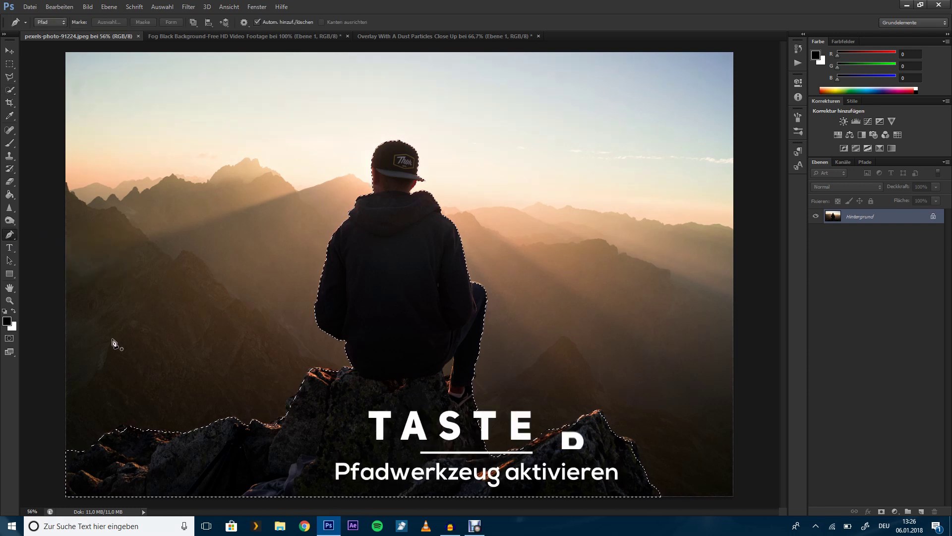
left_click_drag(109, 353, 125, 346)
left_click(146, 338)
left_click(154, 331)
left_click(187, 325)
left_click(207, 358)
left_click(204, 364)
left_click(150, 377)
left_click(135, 378)
right_click(139, 358)
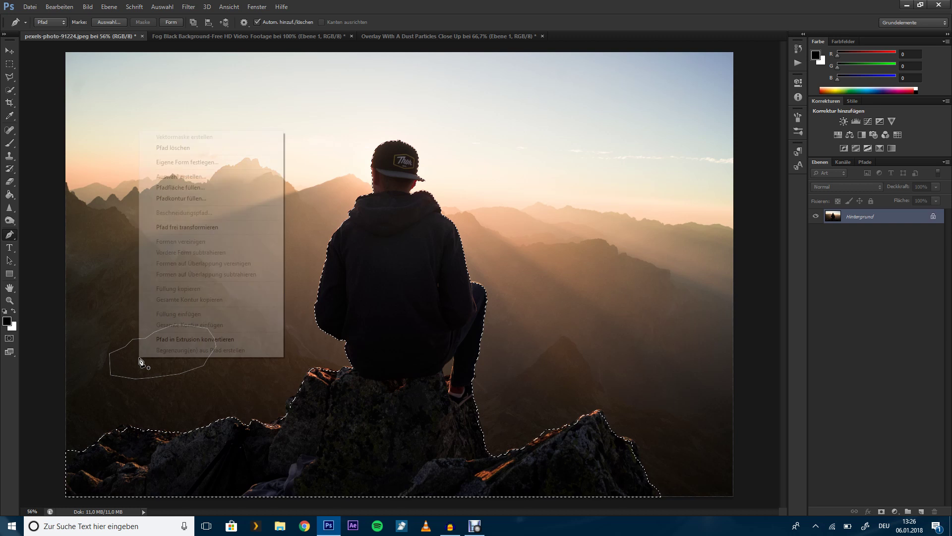
left_click(174, 178)
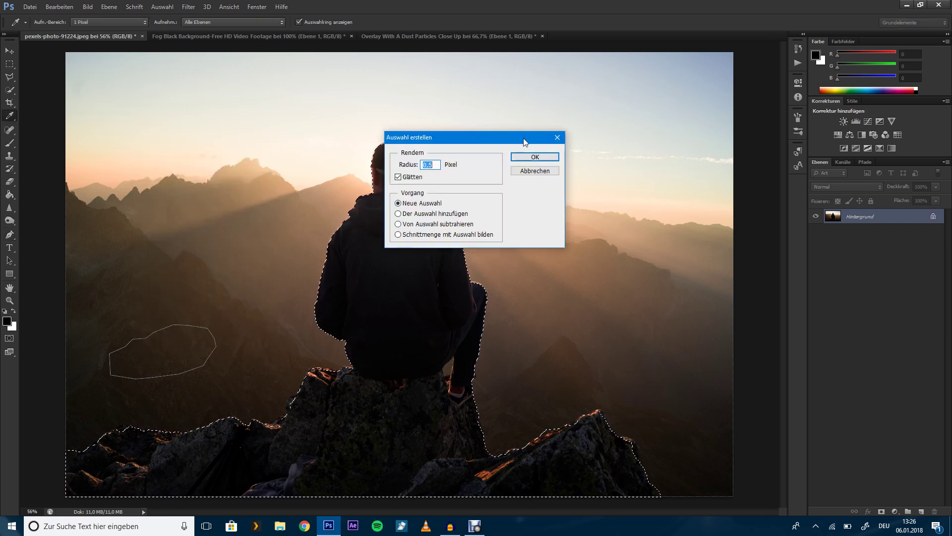
left_click(528, 157)
key("ctrl+z")
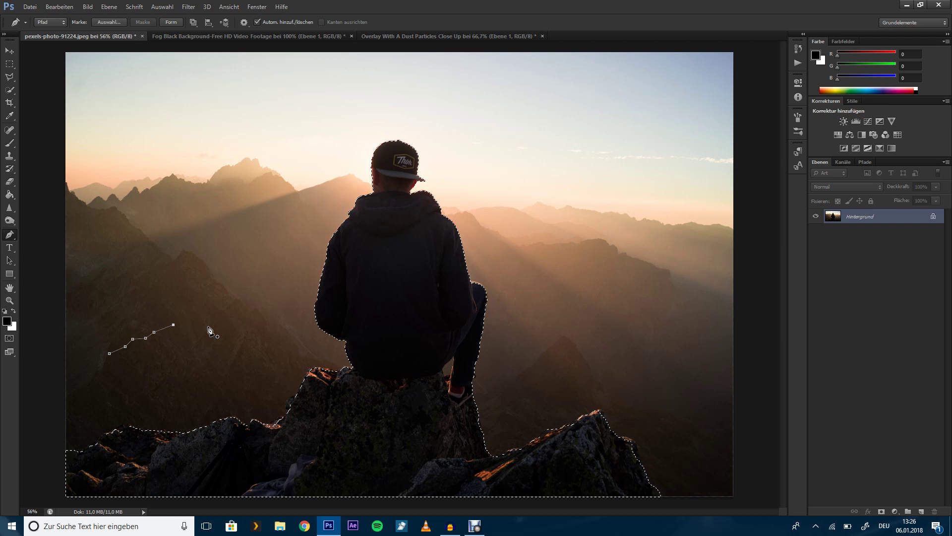
key("Delete")
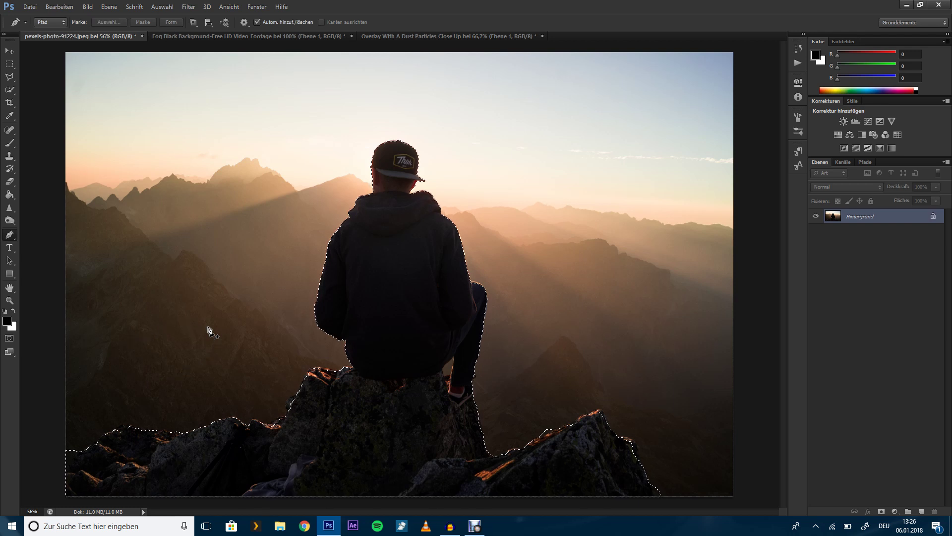
Step: Zoom in with Quick Selection and add the rock ledge to the selection
left_click(10, 130)
left_click(7, 95)
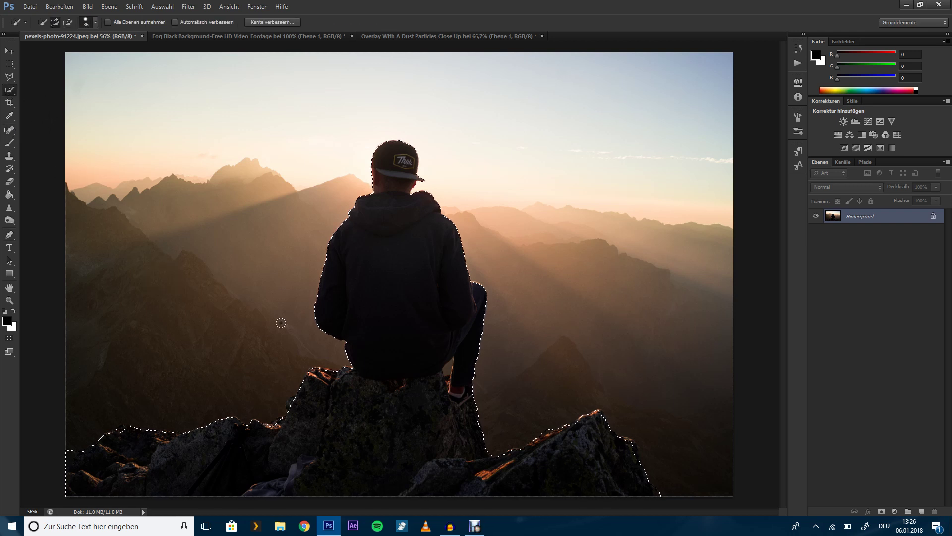
scroll(317, 394, "up", 2)
scroll(319, 366, "up", 5)
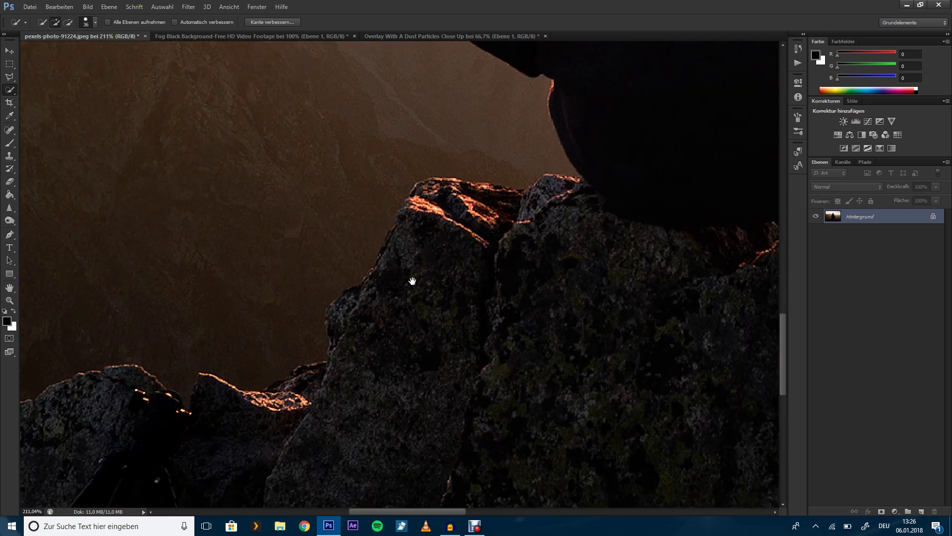
left_click_drag(287, 370, 411, 278)
left_click_drag(371, 316, 464, 272)
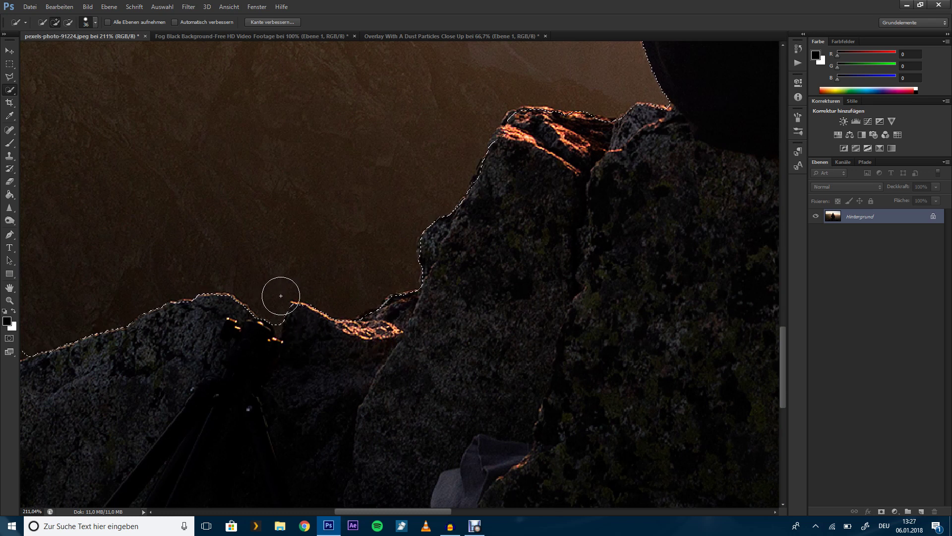
Step: Add the ridge edges and peaks, resizing the brush to 25 px then 34 px
left_click_drag(273, 337, 314, 322)
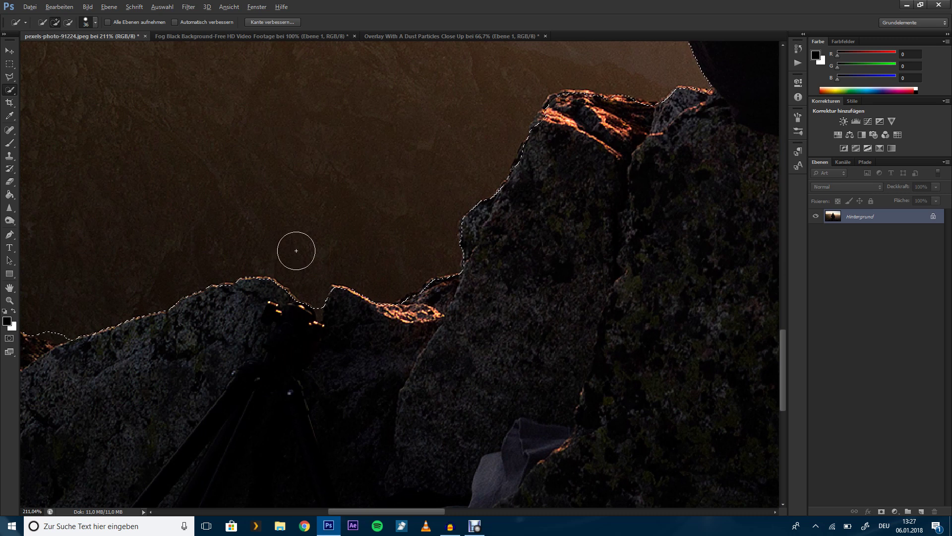
left_click(296, 240)
left_click_drag(296, 240, 281, 242)
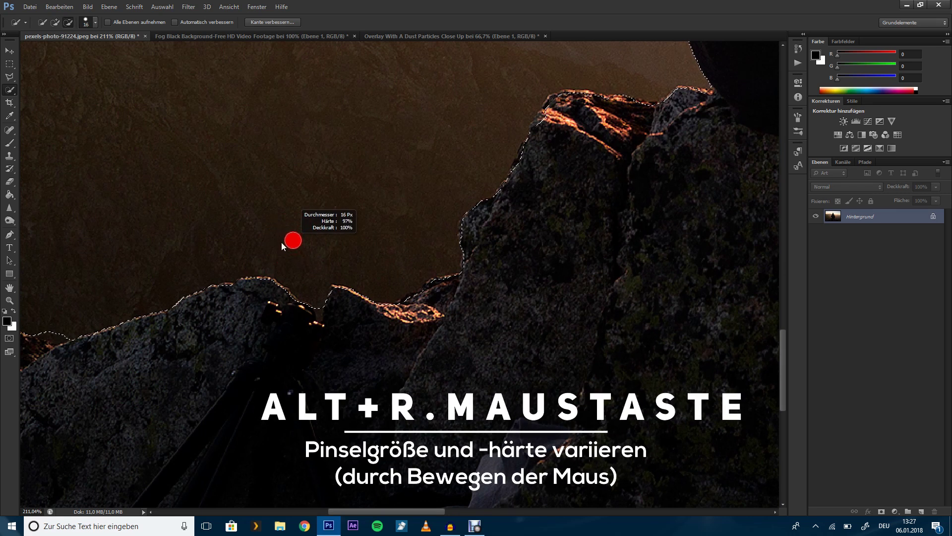
mouse_move(312, 317)
left_mouse_down()
mouse_move(326, 310)
mouse_move(313, 322)
left_mouse_up()
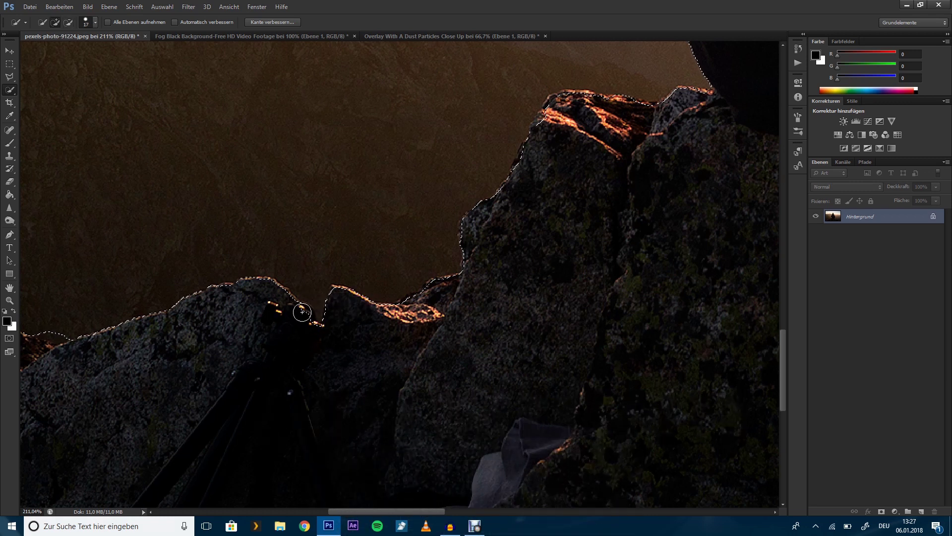
left_click_drag(258, 327, 400, 314)
left_click_drag(319, 313, 323, 312)
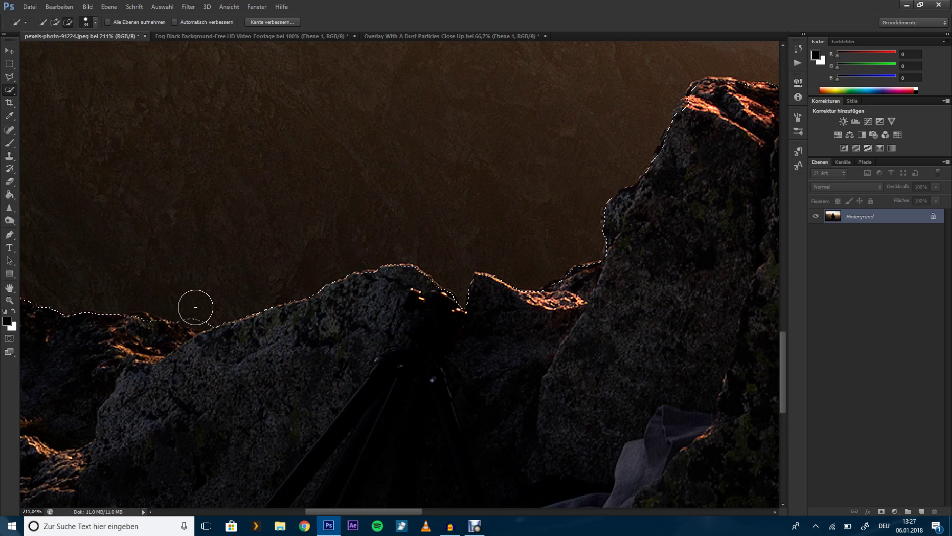
left_click_drag(205, 331, 384, 318)
mouse_move(318, 316)
left_mouse_down()
mouse_move(178, 310)
mouse_move(416, 302)
left_mouse_up()
Step: Subtract the background above the lower-left rocks and the ridge, then zoom back out
left_click_drag(221, 353, 161, 416)
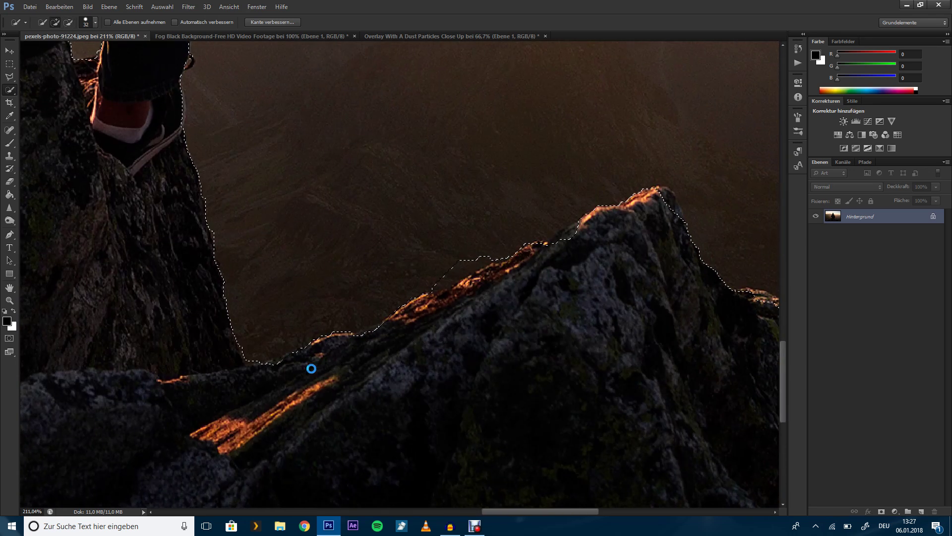
left_click_drag(419, 267, 449, 257)
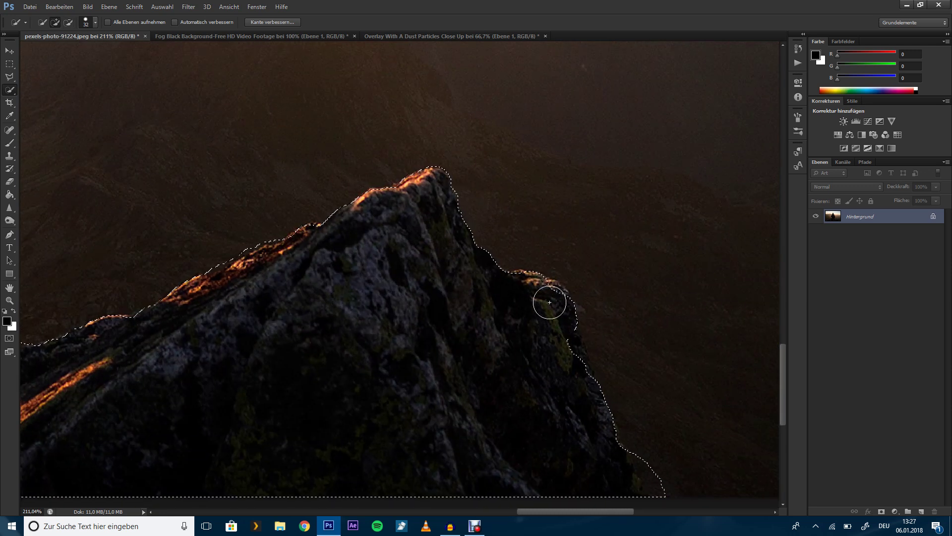
scroll(442, 378, "down", 1)
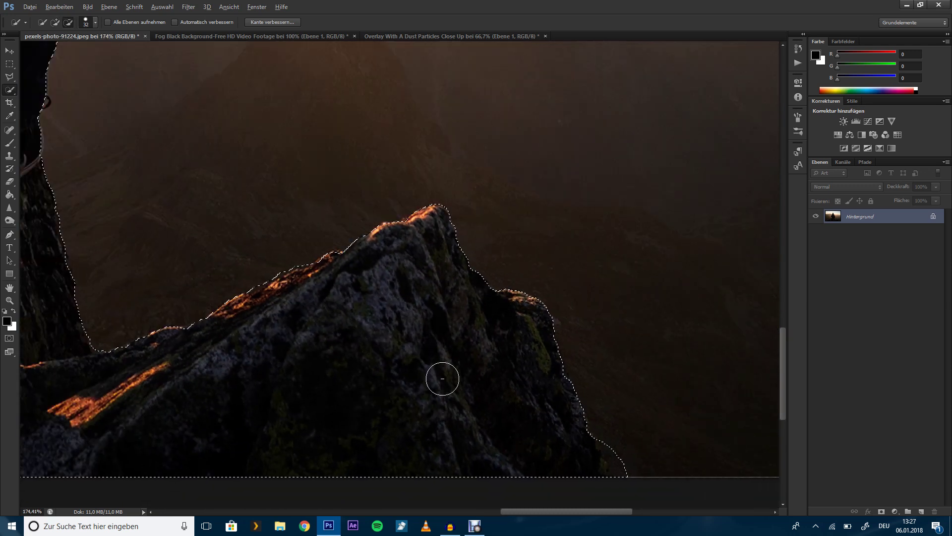
scroll(442, 379, "down", 2)
scroll(442, 378, "down", 2)
scroll(443, 378, "down", 2)
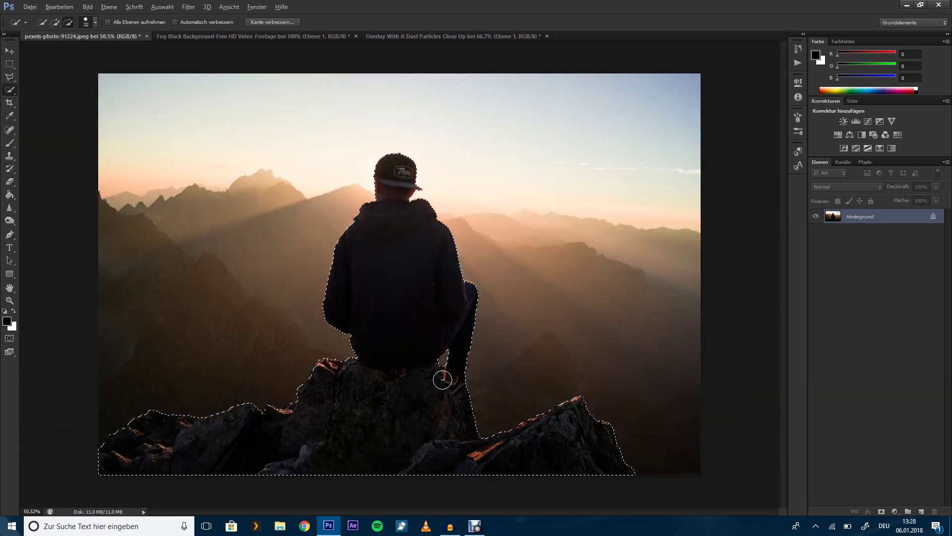
scroll(443, 379, "up", 1)
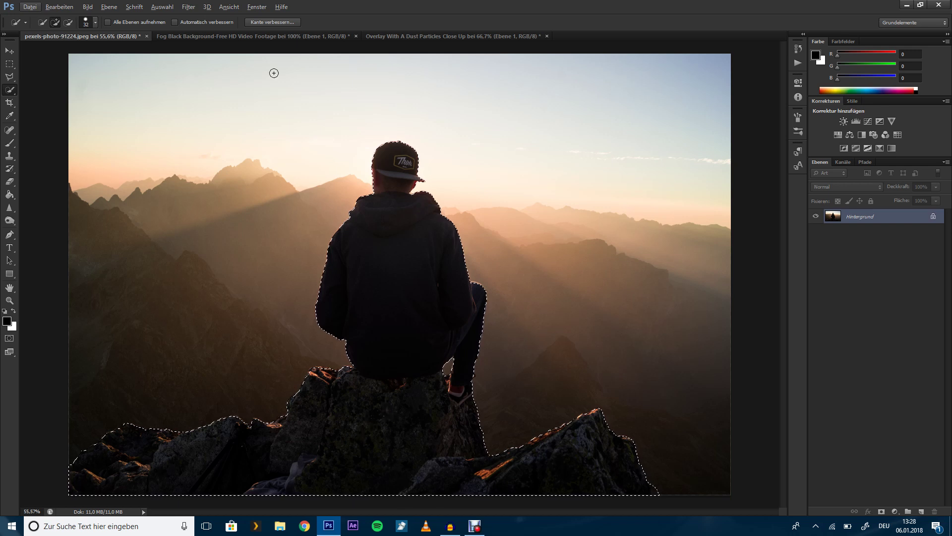
Step: Refine the selection edge with Smooth 2, a 0,2 px feather and Smart Radius enabled
left_click(264, 23)
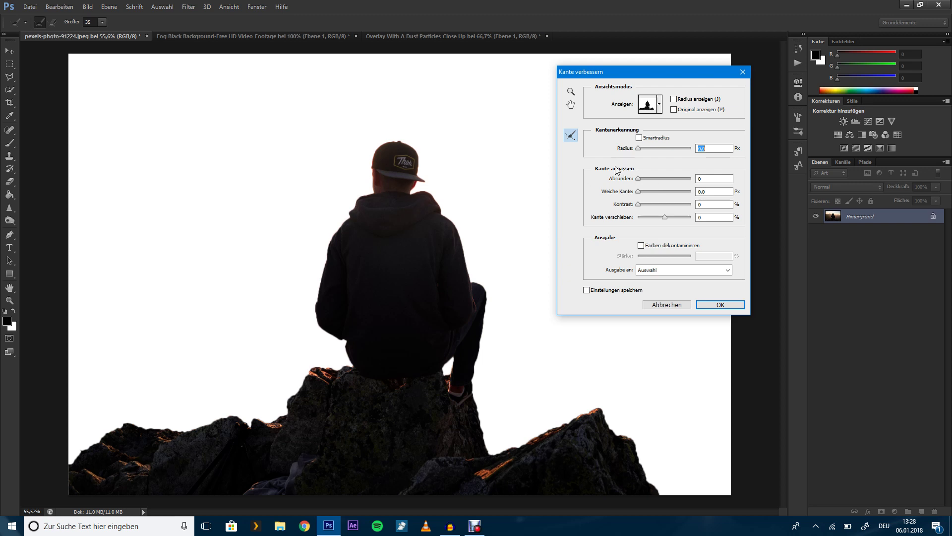
left_click(715, 178)
left_click(712, 190)
left_click_drag(621, 194, 628, 195)
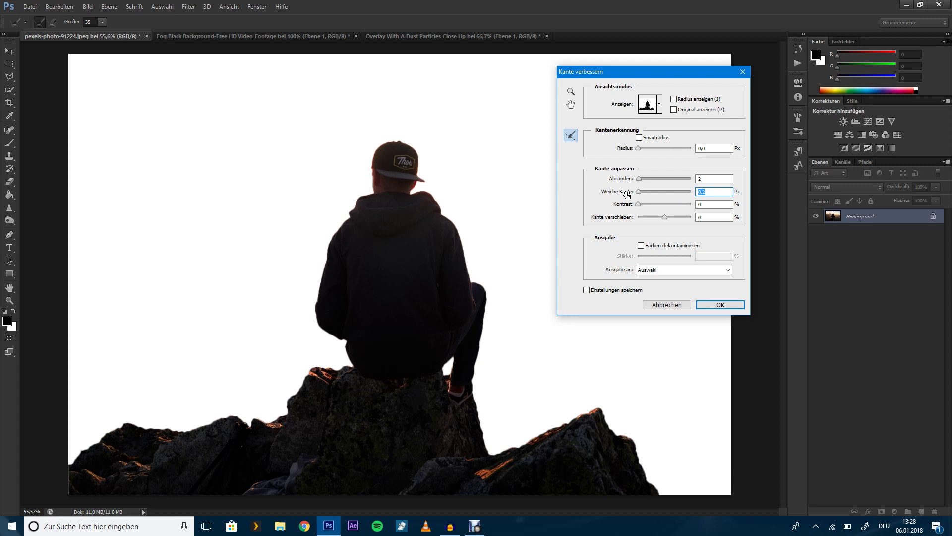
left_click(640, 138)
left_click(715, 305)
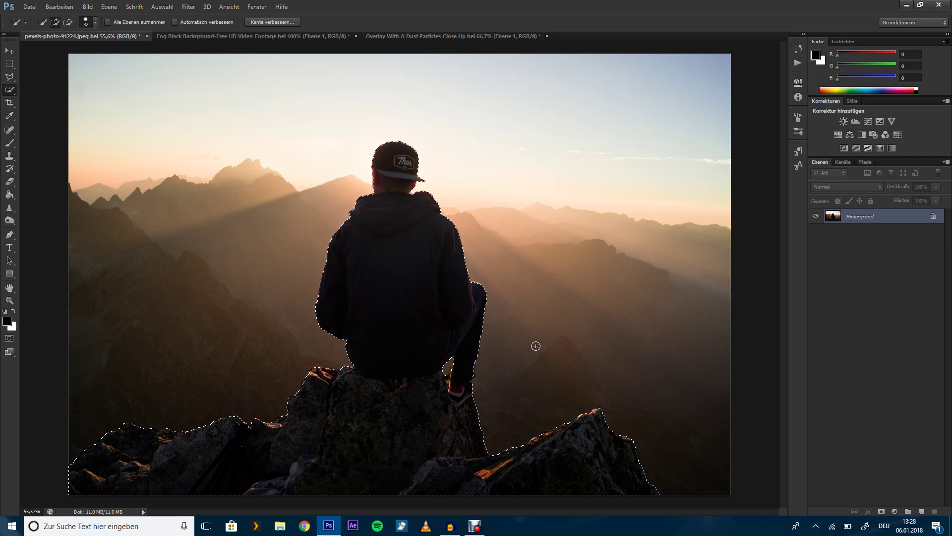
Step: Copy the man and rocks onto new layer Ebene 1, toggling the background to check it
key("ctrl+j")
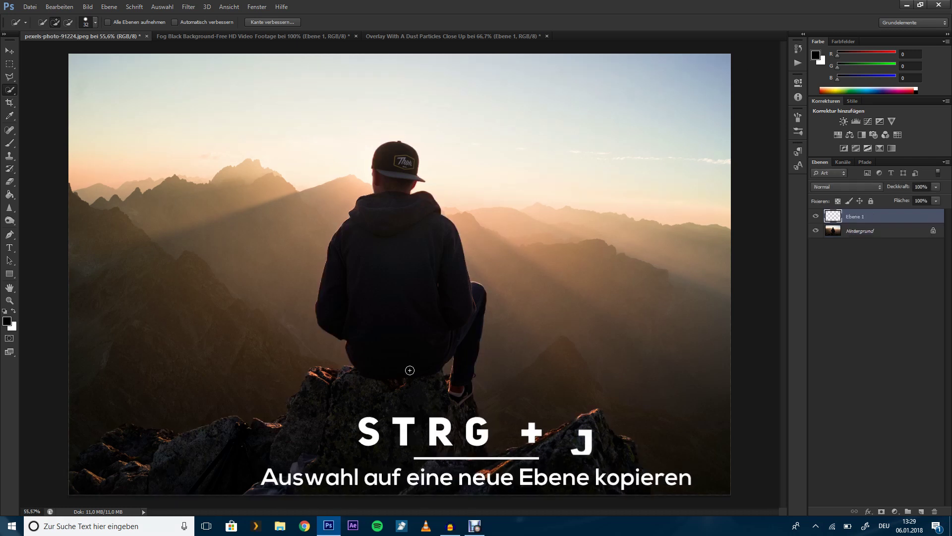
left_click(815, 230)
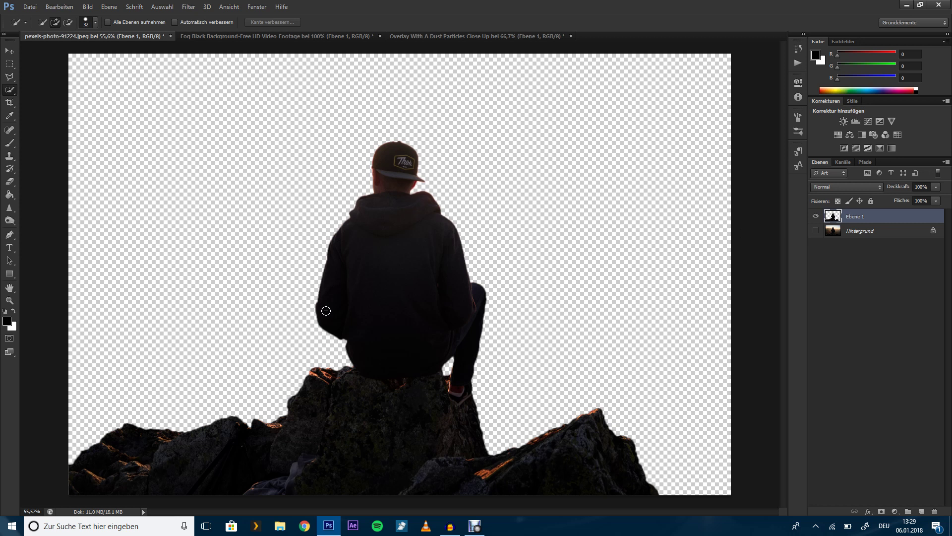
left_click(816, 230)
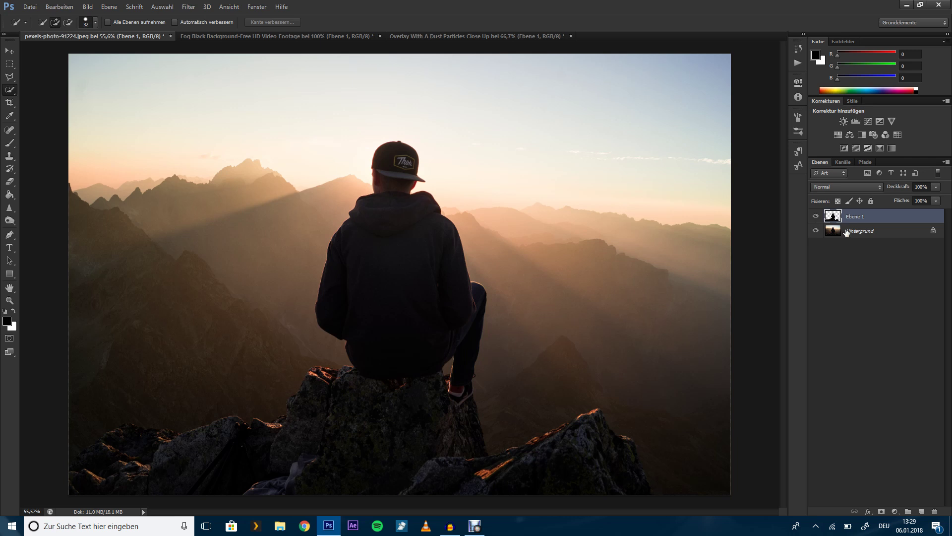
Step: Load Ebene 1's pixels as a selection via its layer thumbnail
left_click(825, 233)
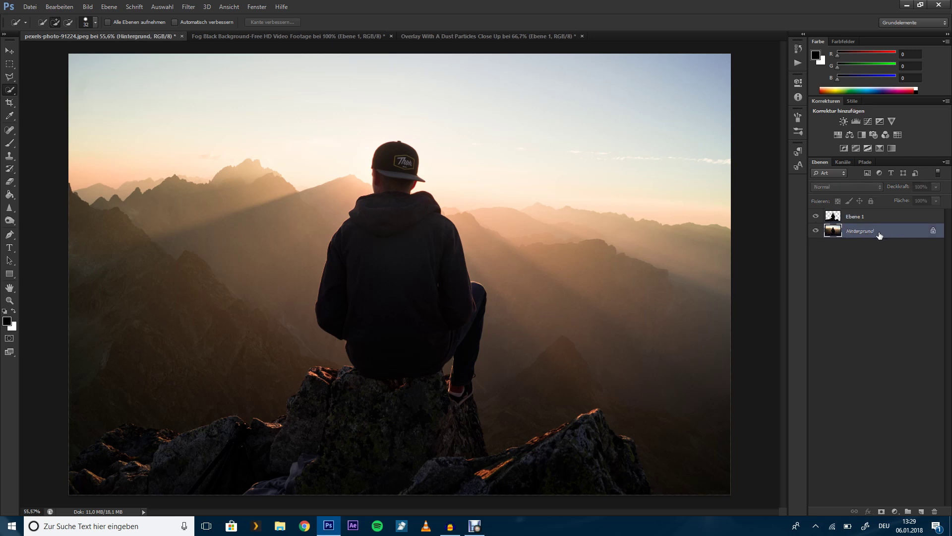
left_click(859, 222)
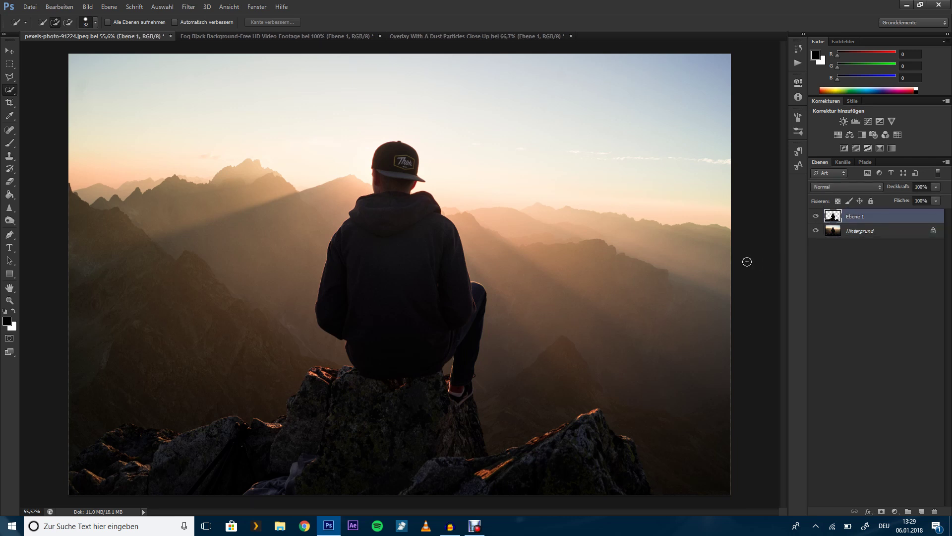
left_click(836, 220, "ctrl")
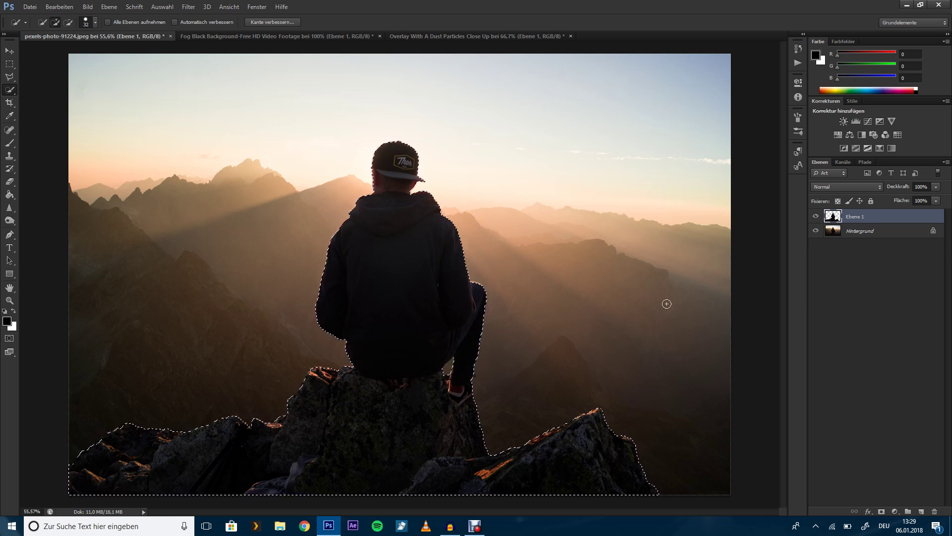
Step: On Hintergrund, expand the cutout selection with Auswahl verändern > Erweitern
left_click(878, 237)
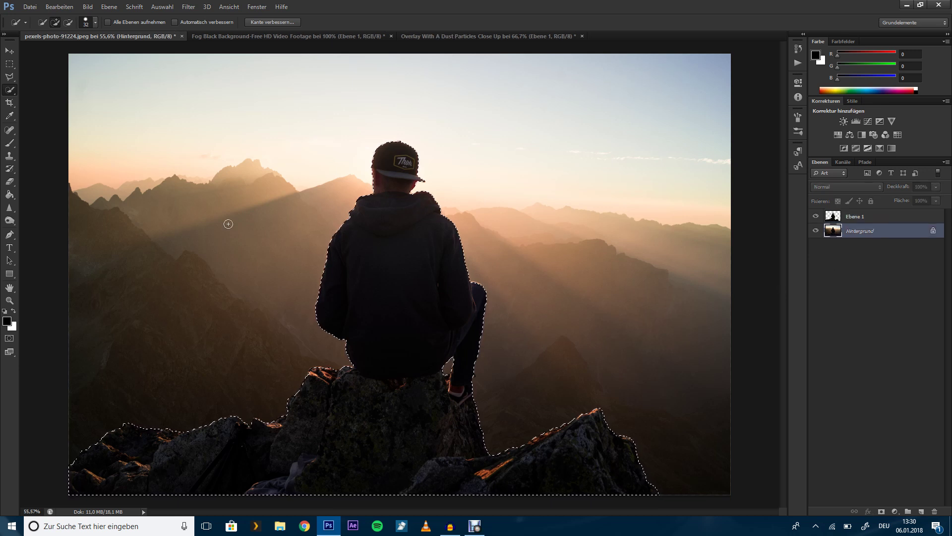
left_click(162, 6)
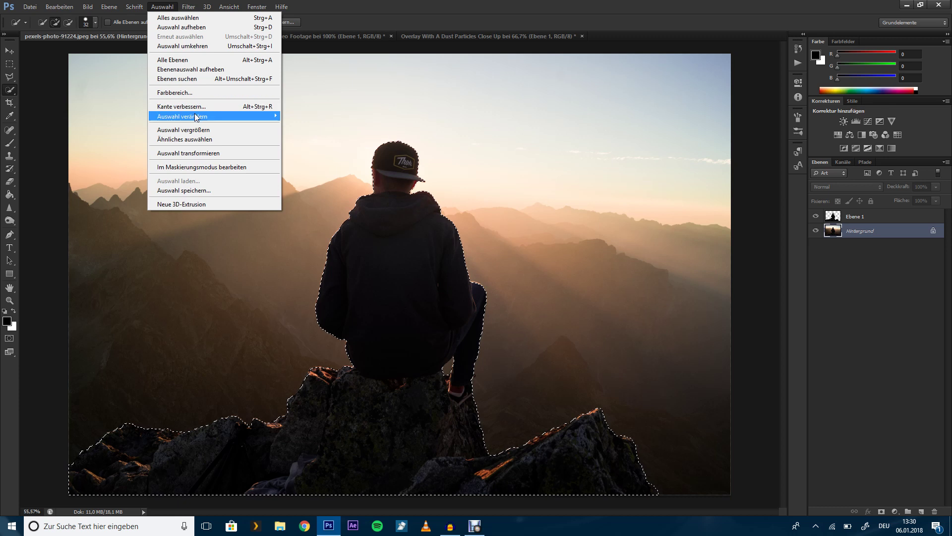
mouse_move(197, 116)
left_click(103, 139)
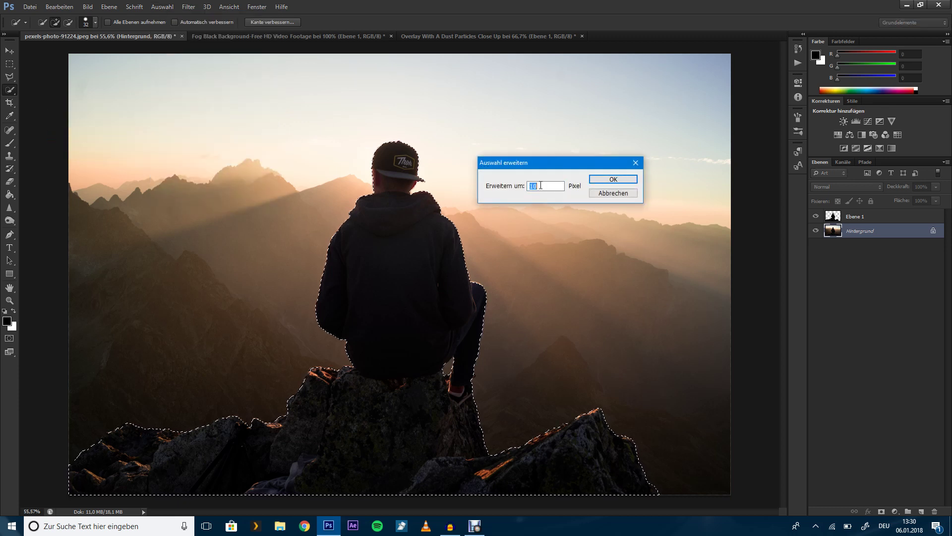
left_click(608, 183)
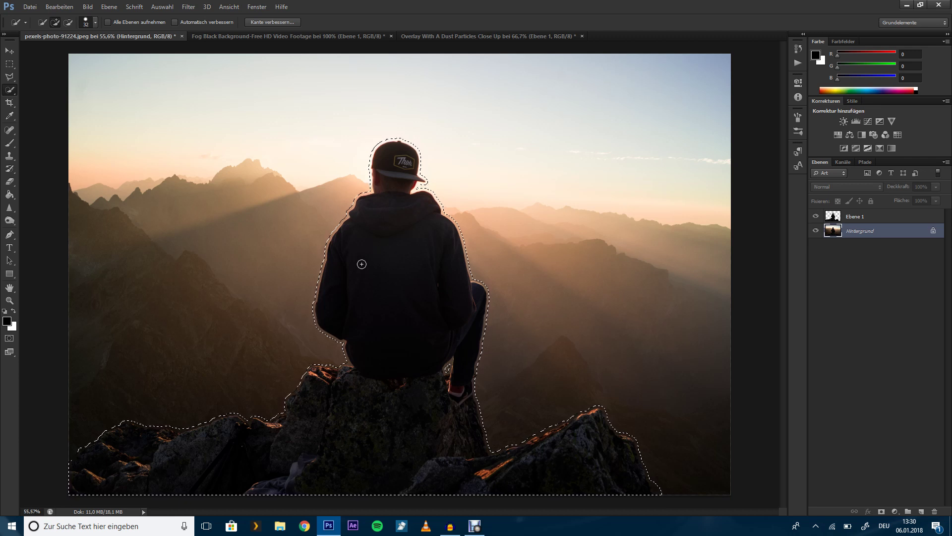
Step: Fill the expanded selection using Fläche füllen with Inhaltsbasiert
left_click(60, 6)
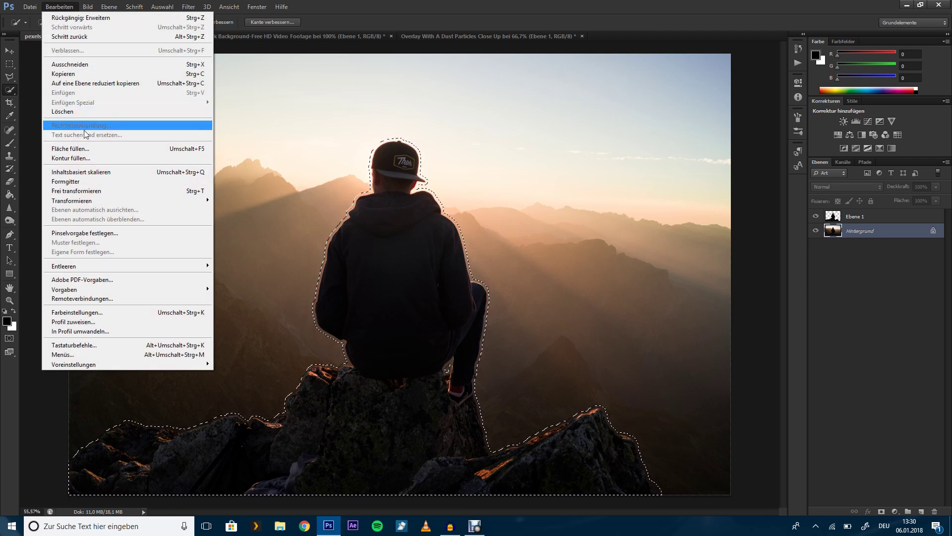
left_click(87, 148)
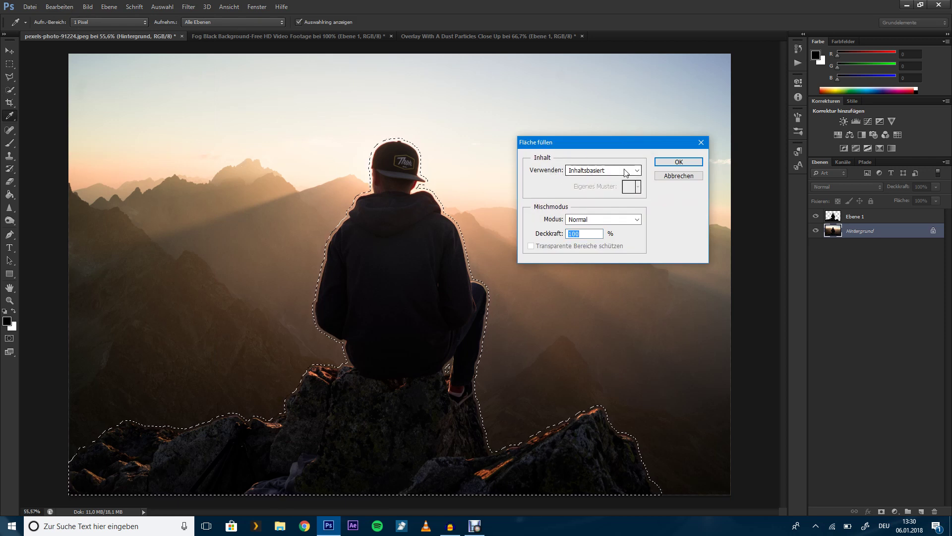
left_click(678, 164)
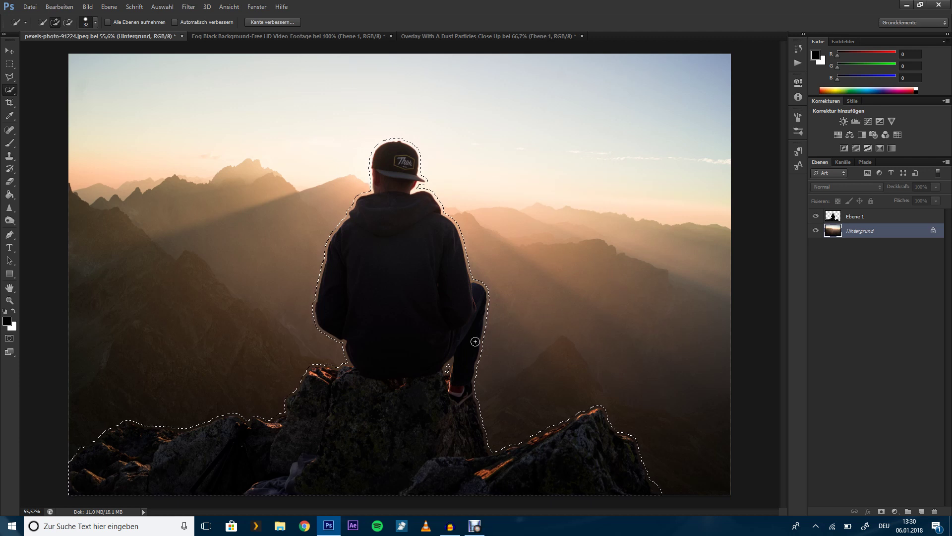
Step: Hide Ebene 1, deselect, and spot-heal leftover traces on the lower mountain slope
left_click(815, 216)
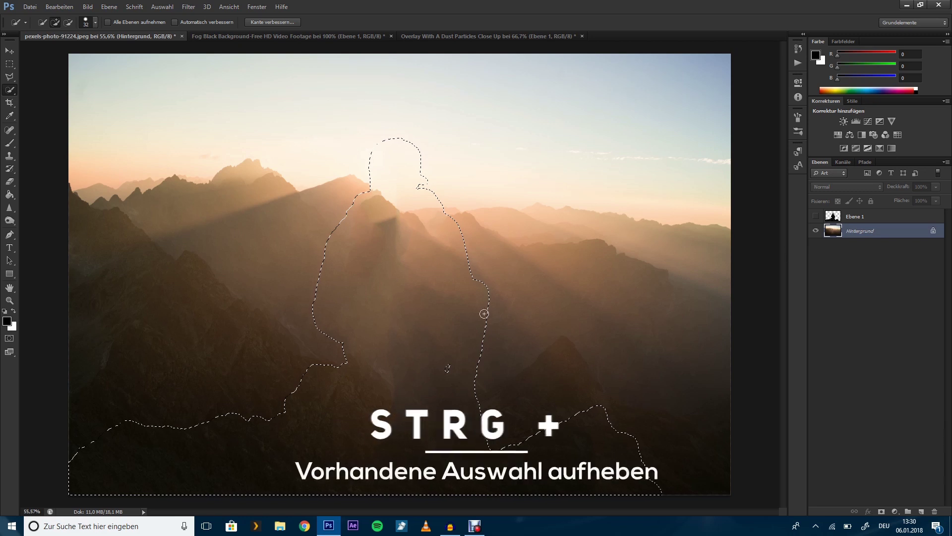
key("ctrl+d")
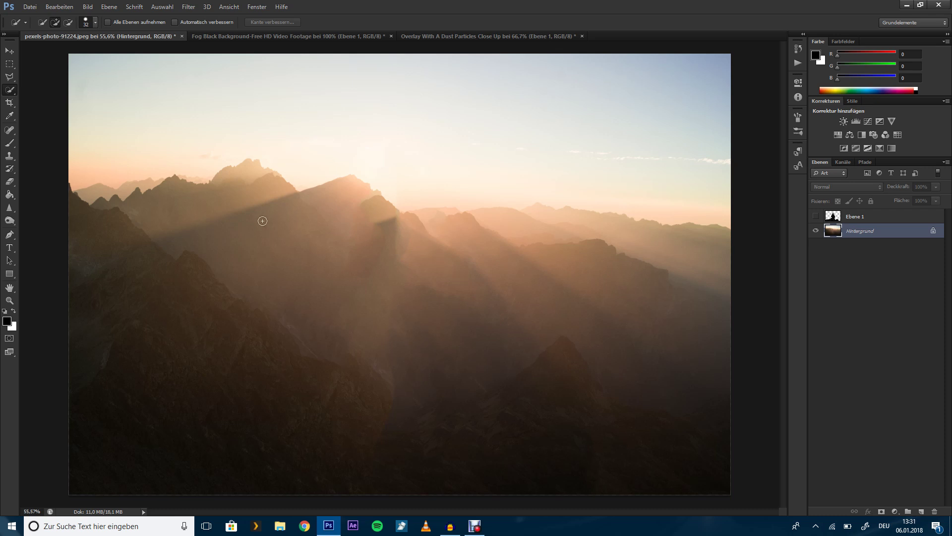
left_click(10, 131)
right_click(12, 137)
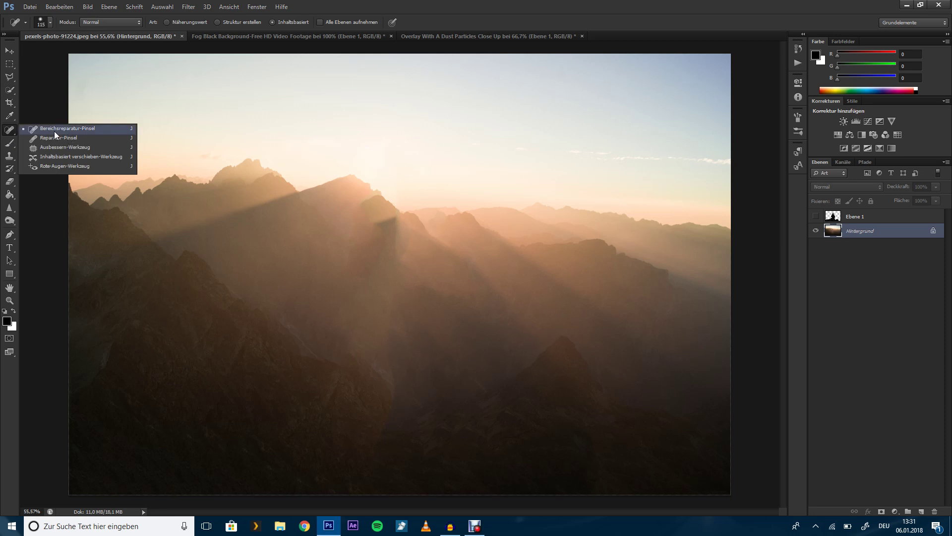
left_click(86, 130)
mouse_move(291, 317)
left_mouse_down()
mouse_move(296, 337)
mouse_move(313, 347)
left_mouse_up()
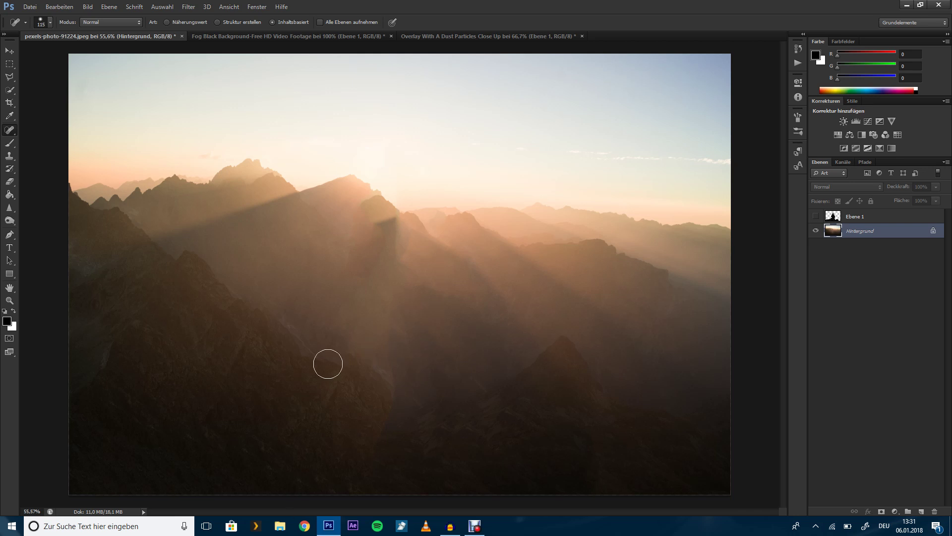
Step: Start a new document in Datei > Neu with width 1920, height 1080, transparent background
key("v")
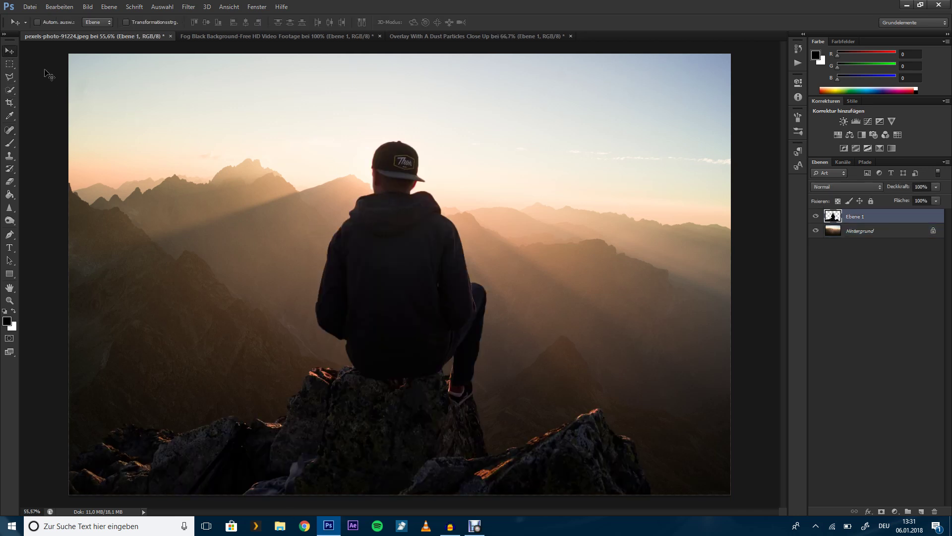
left_click(30, 7)
left_click(39, 18)
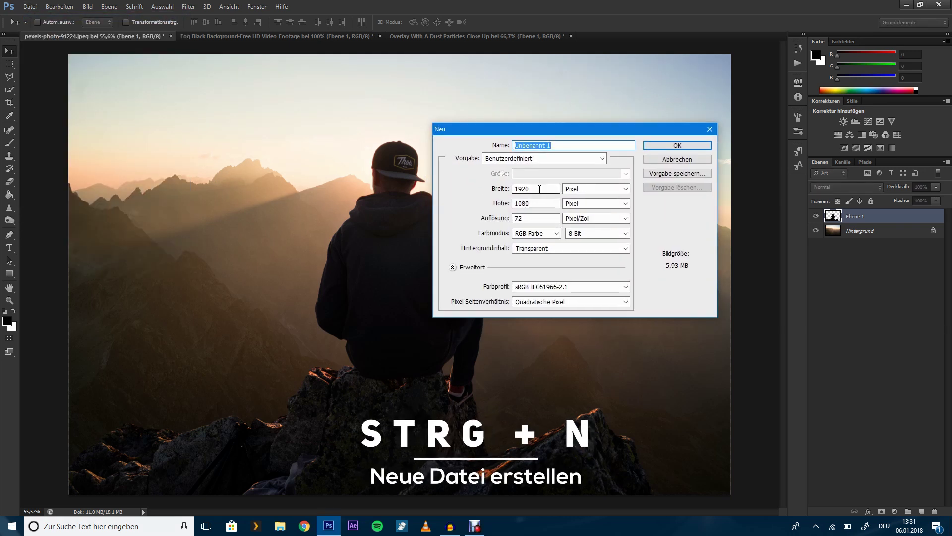
left_click(534, 191)
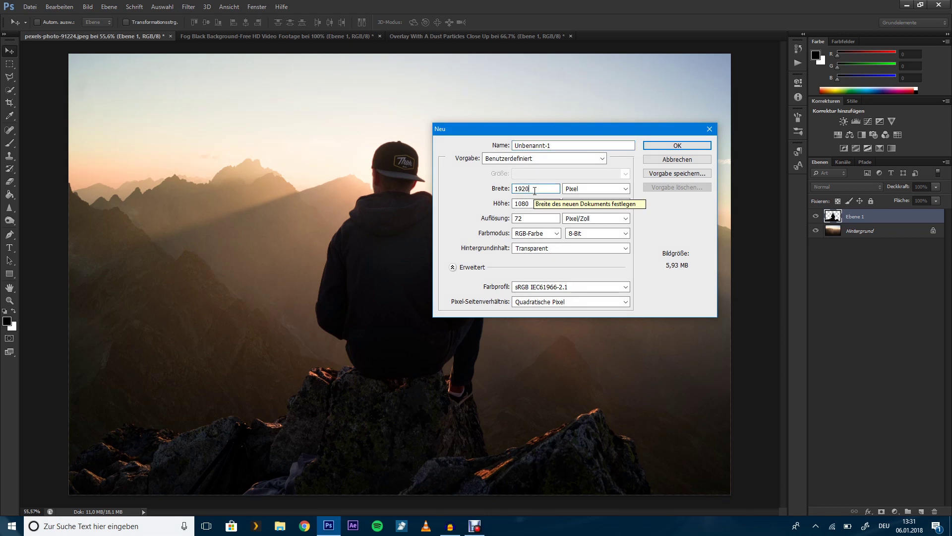
double_click(542, 189)
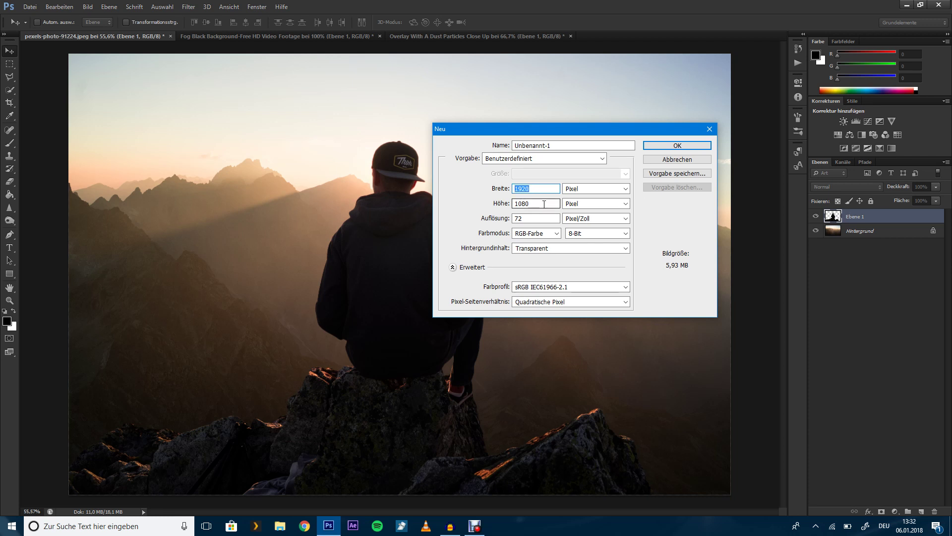
left_click_drag(528, 191, 518, 191)
Step: Drag the man and background layers into Unbenannt-1 and delete its empty Ebene 1
left_click(667, 147)
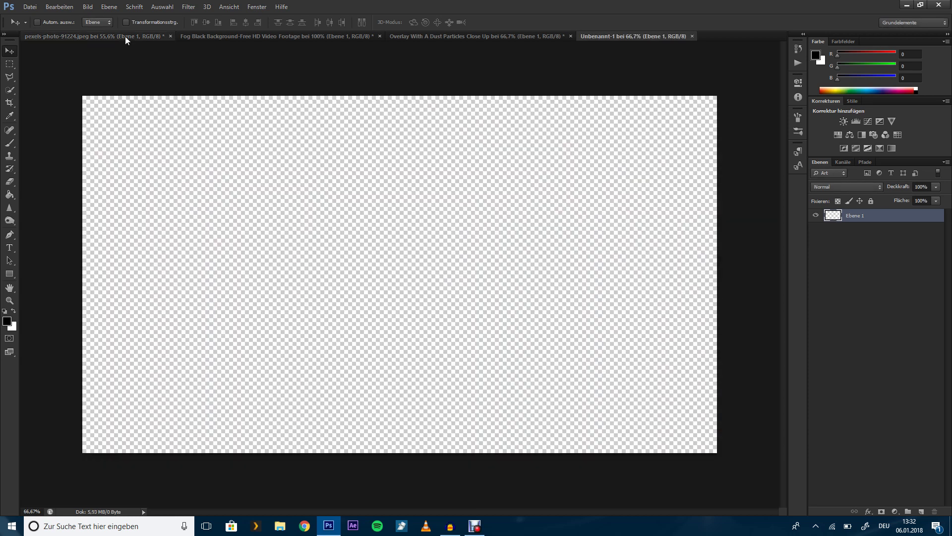
left_click(125, 37)
left_click(869, 234, "shift")
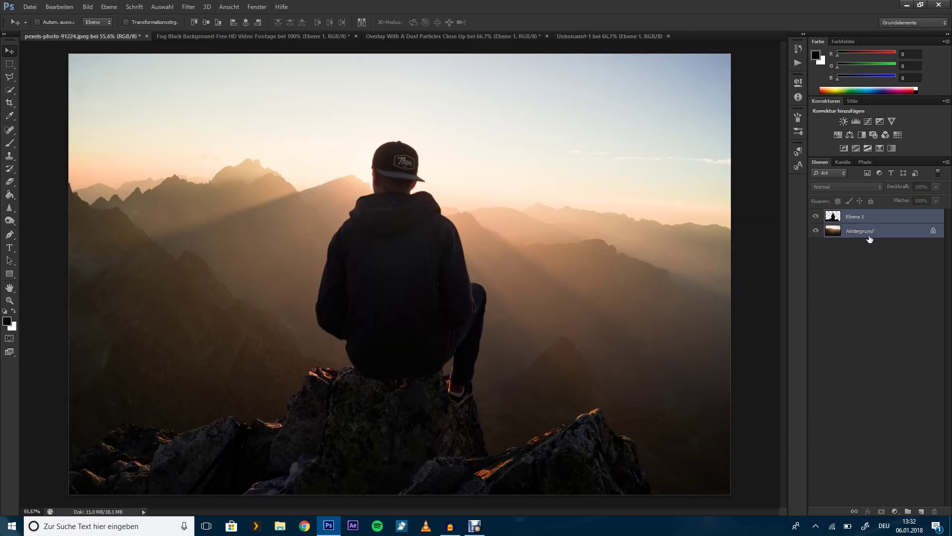
mouse_move(861, 230)
left_mouse_down()
mouse_move(593, 39)
mouse_move(443, 211)
left_mouse_up()
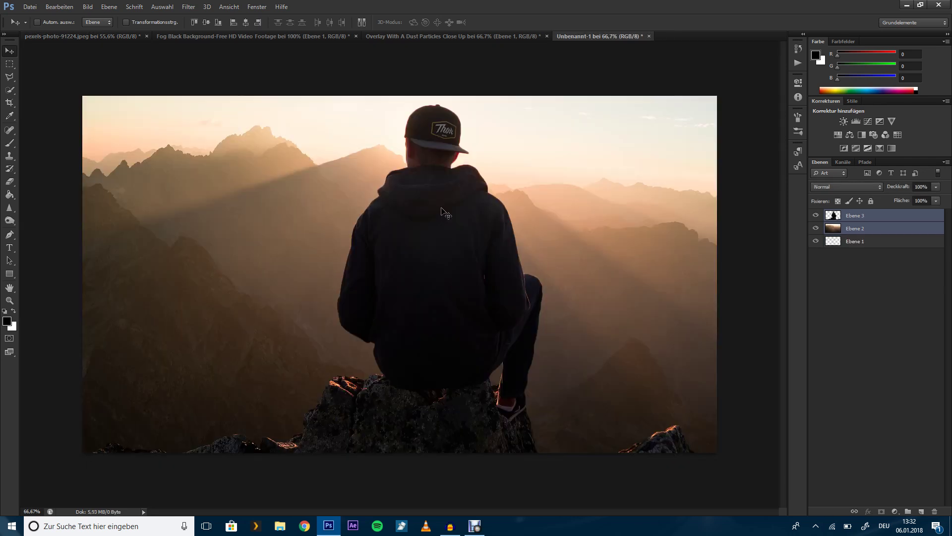
left_click(862, 243)
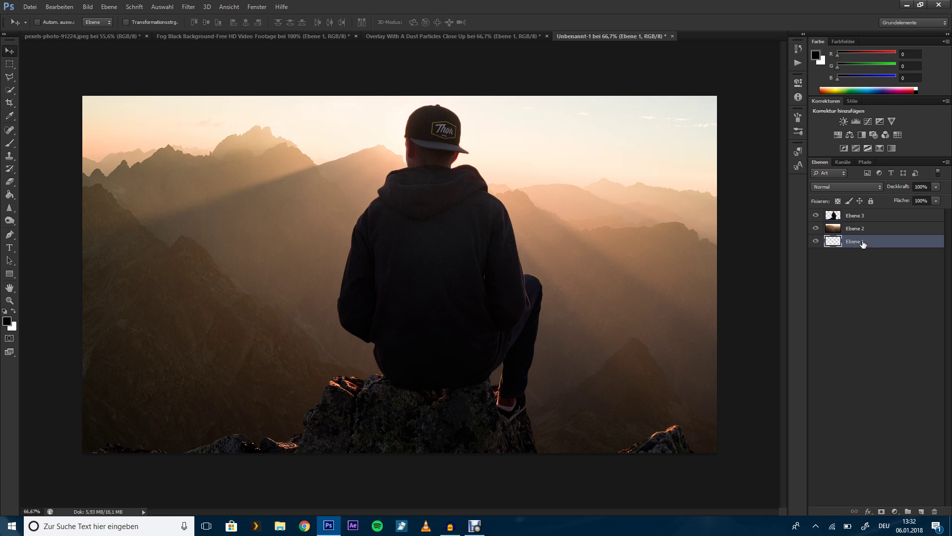
key("Delete")
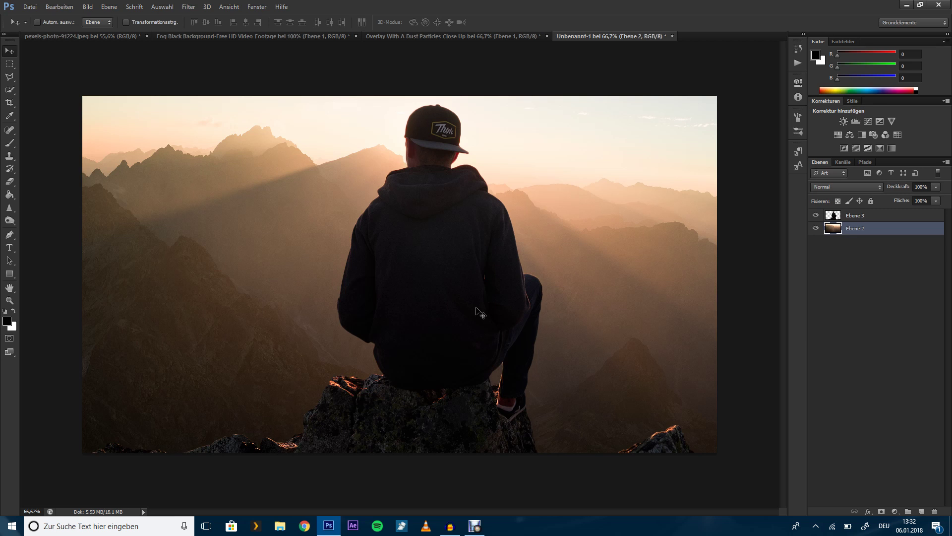
Step: Convert Ebene 2 and Ebene 3 to smart objects, then zoom out to the whole canvas
right_click(860, 233)
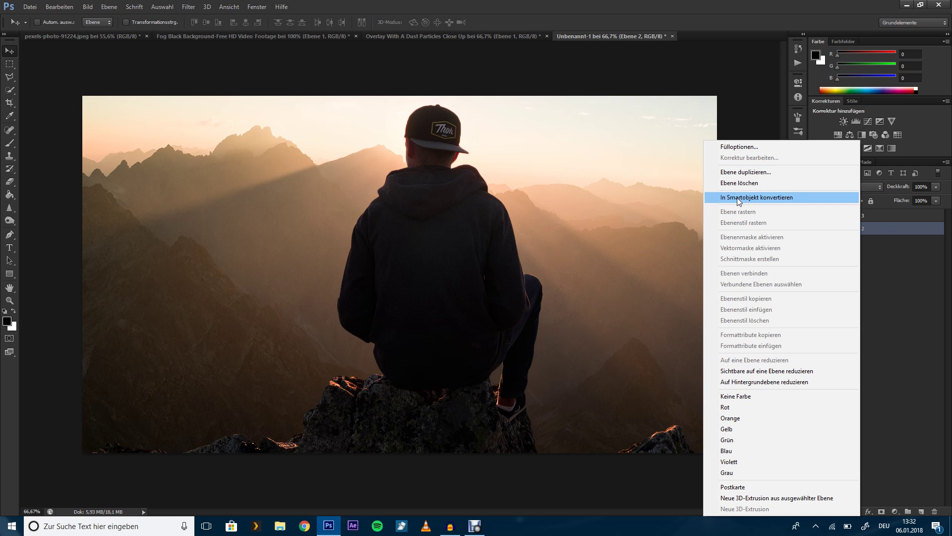
left_click(739, 197)
right_click(858, 215)
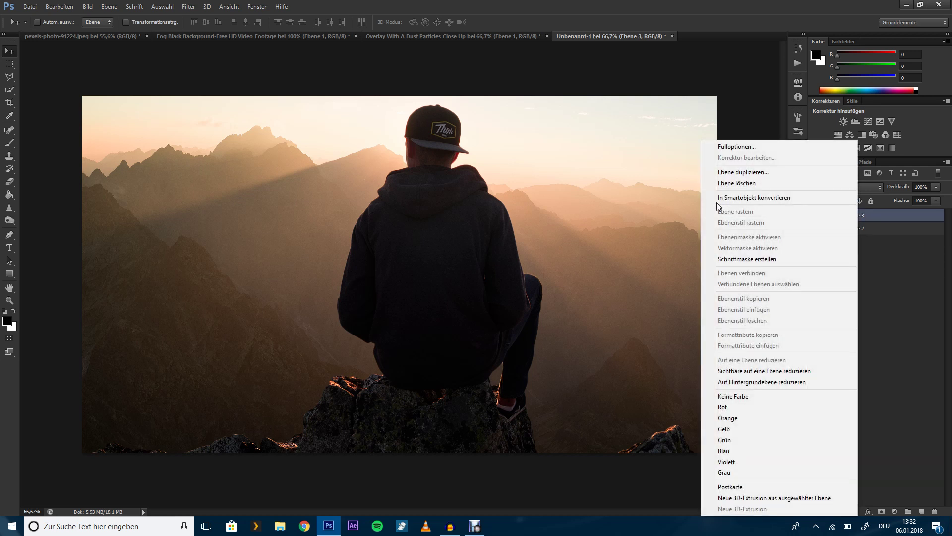
left_click(718, 200)
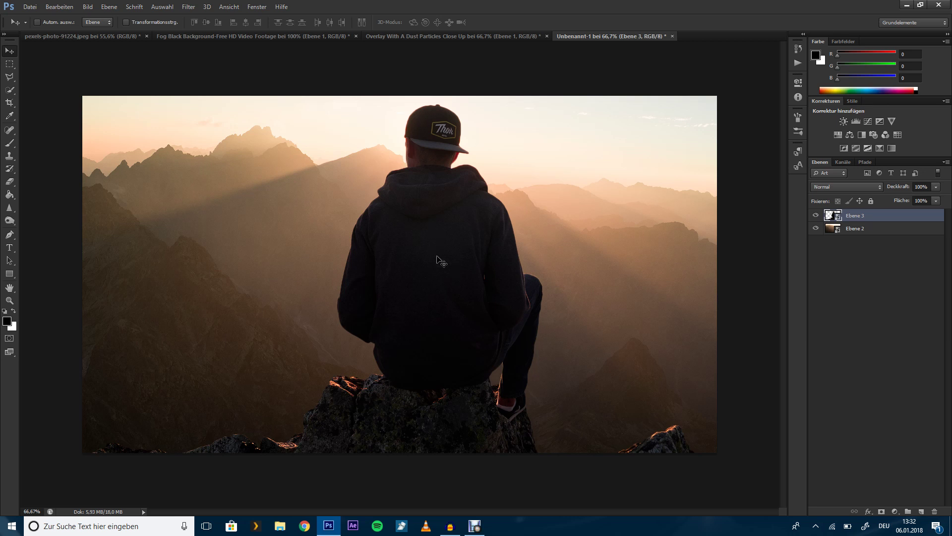
key("ctrl+minus")
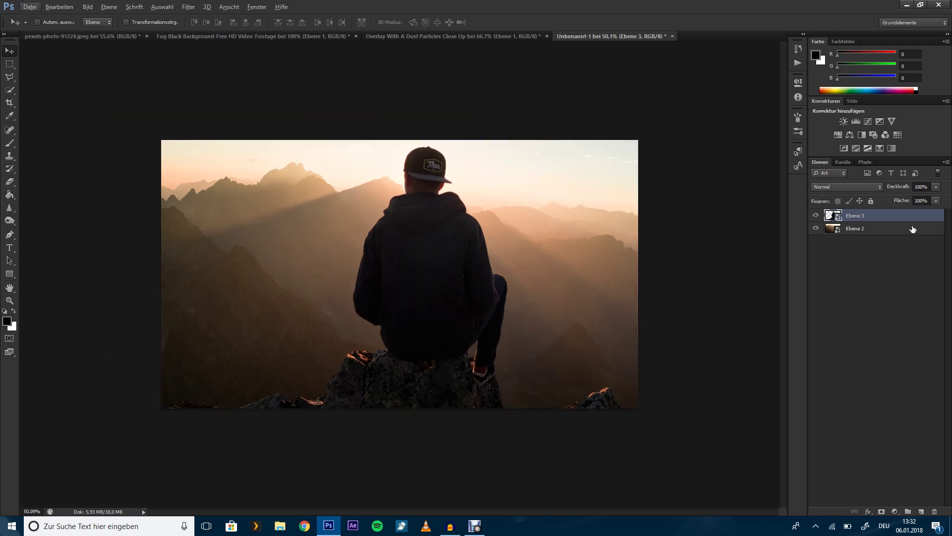
Step: Scale both layers together to fill the canvas width, then nudge the background down
left_click(875, 229, "shift")
key("ctrl+t")
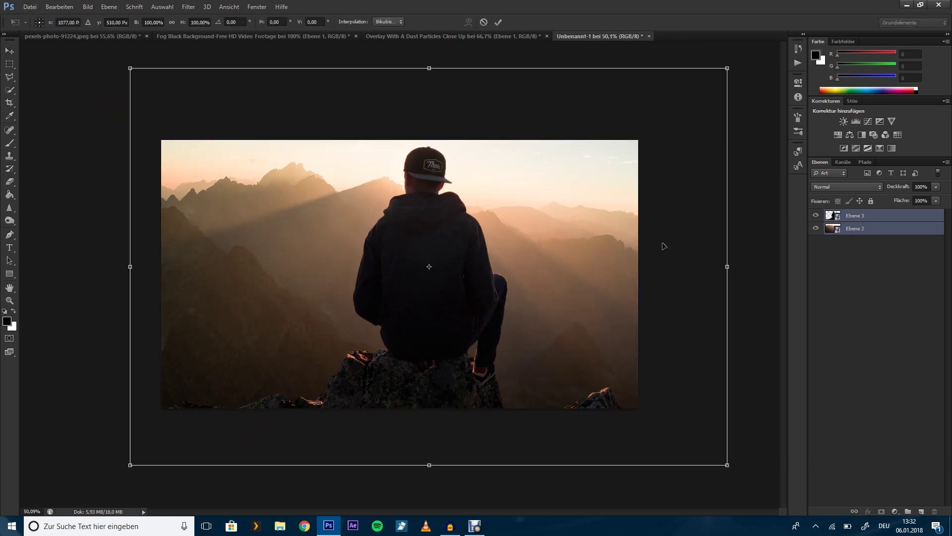
left_click_drag(732, 74, 566, 175)
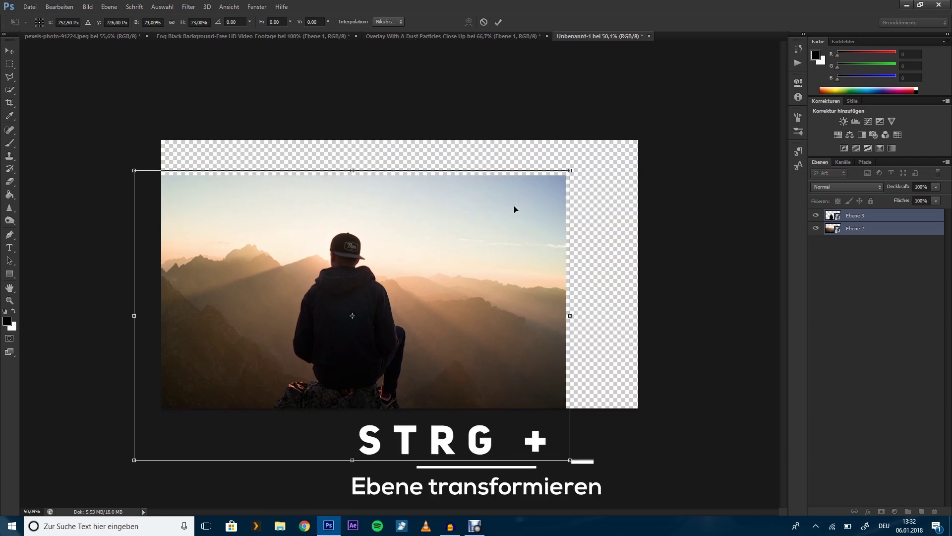
left_click_drag(514, 205, 515, 201)
left_click_drag(597, 421, 639, 452)
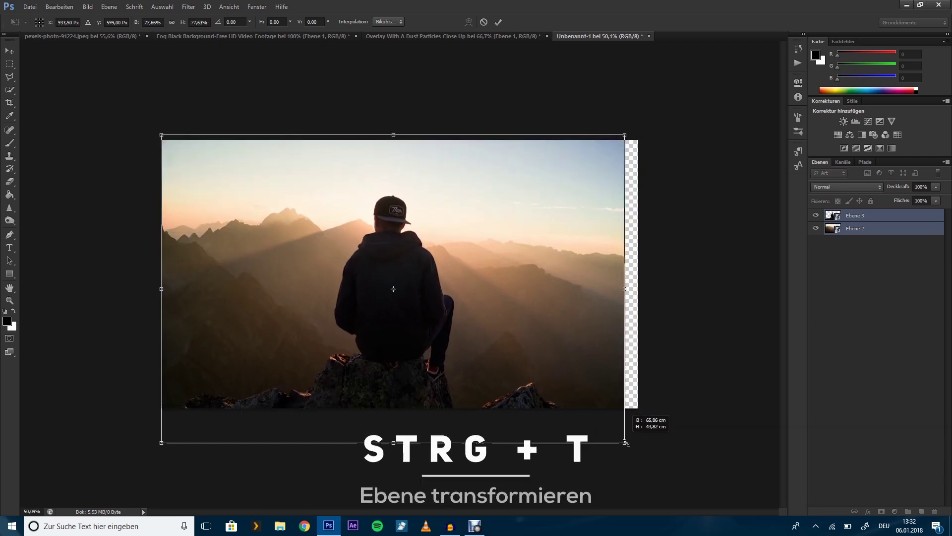
key("Return")
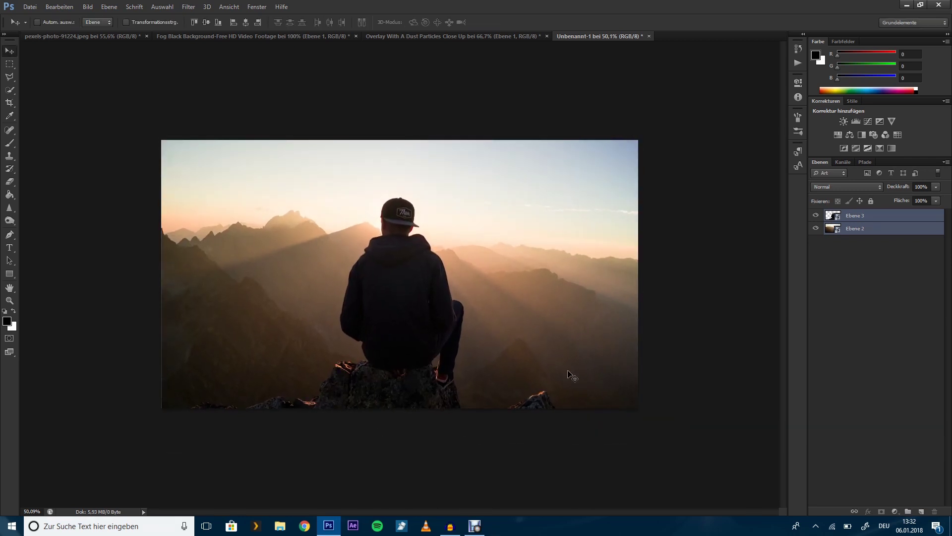
left_click(867, 229)
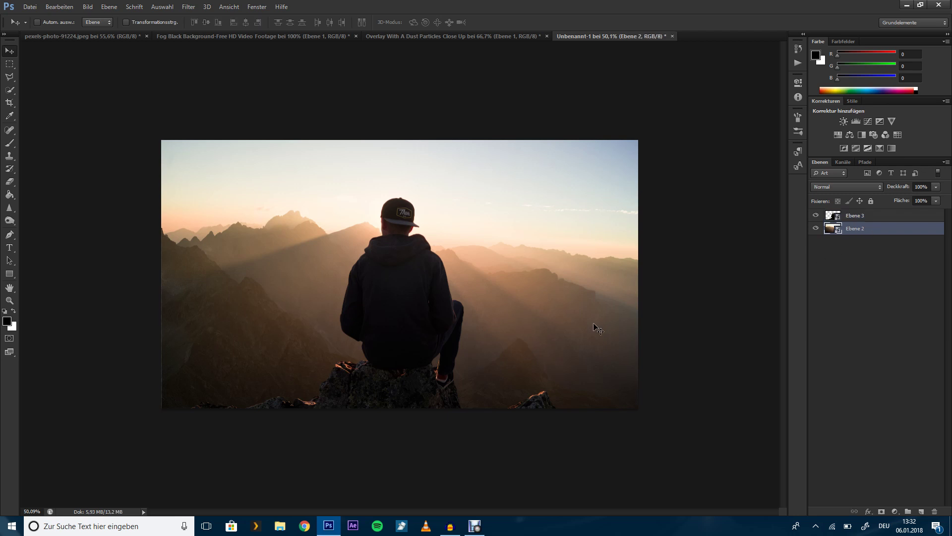
left_click_drag(528, 295, 528, 311)
Step: Shrink the cut-out man on Ebene 3 to about 60% and reposition him
left_click(882, 218)
left_click_drag(467, 364, 467, 332)
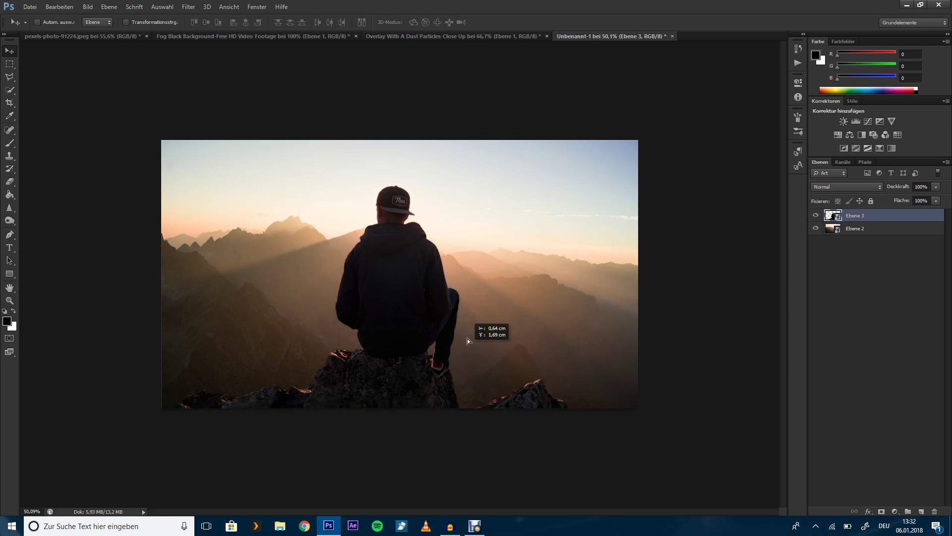
key("ctrl+t")
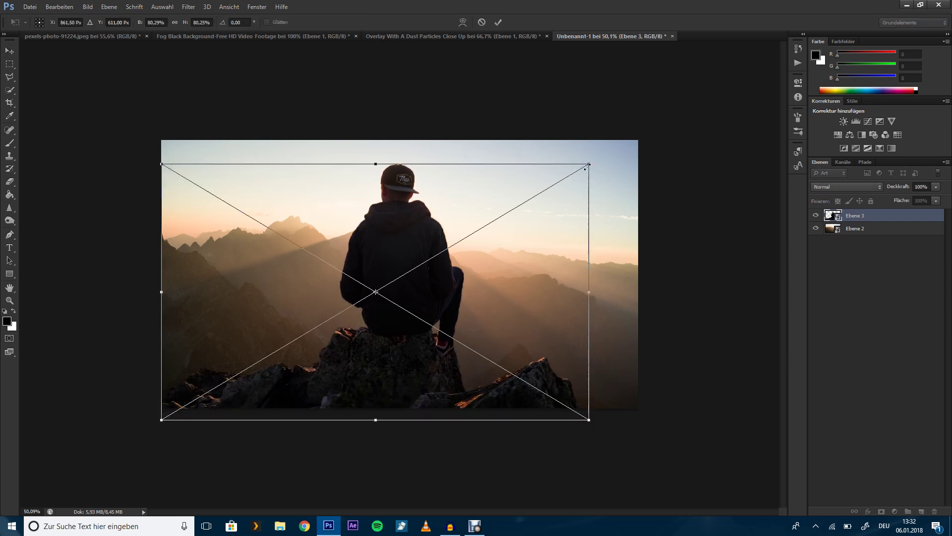
left_click_drag(588, 164, 492, 218)
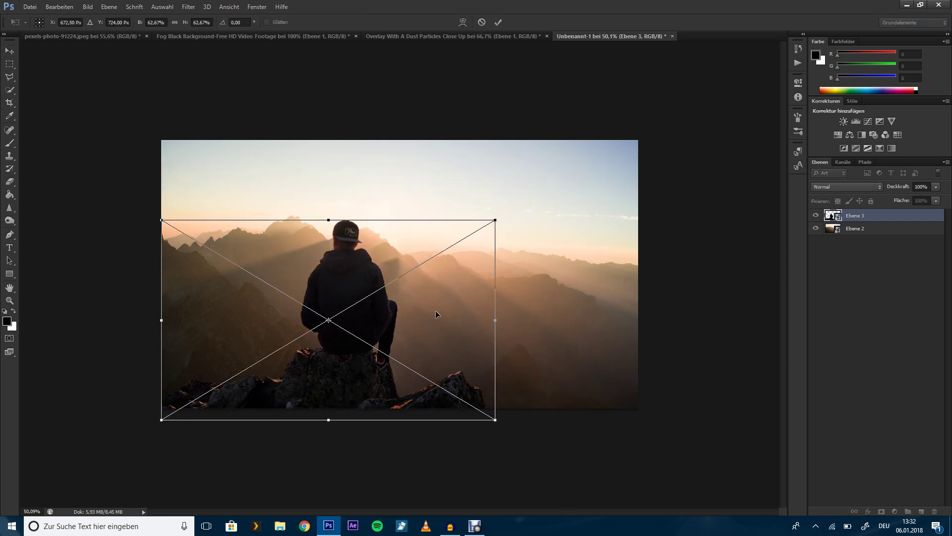
left_click_drag(435, 311, 436, 299)
mouse_move(494, 212)
left_mouse_down()
mouse_move(486, 223)
mouse_move(498, 204)
mouse_move(491, 210)
left_mouse_up()
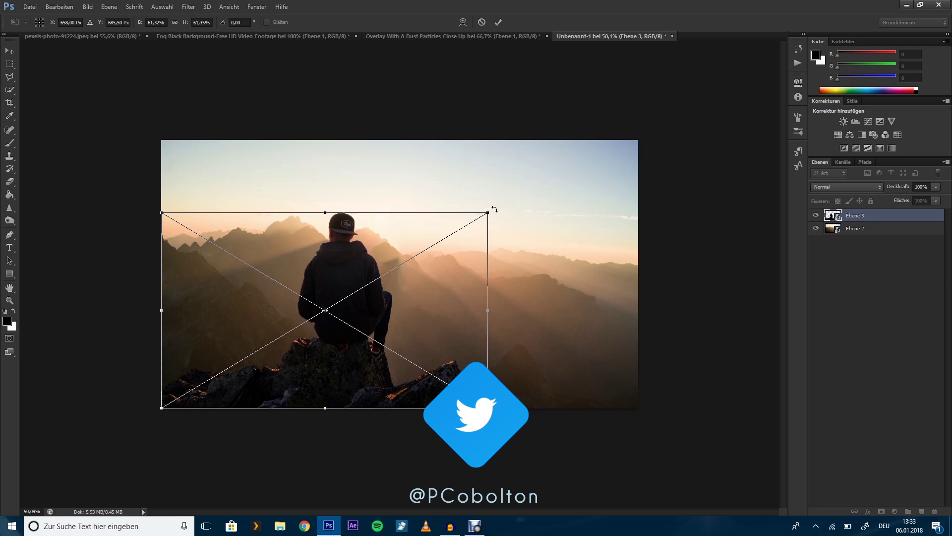
key("Return")
key("ctrl+plus")
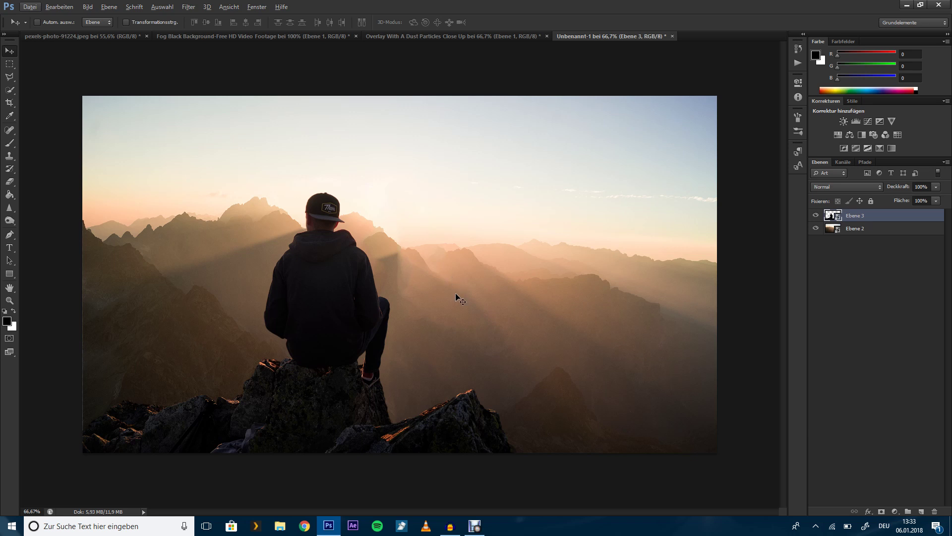
Step: Create a video timeline from Fenster > Zeitleiste, with Ebene 3 and Ebene 2 as clips
left_click(258, 7)
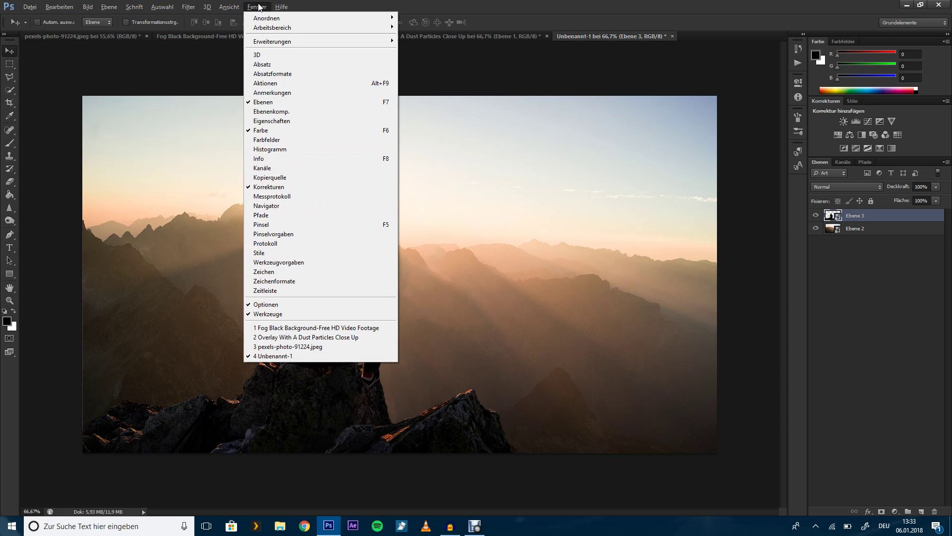
left_click(286, 291)
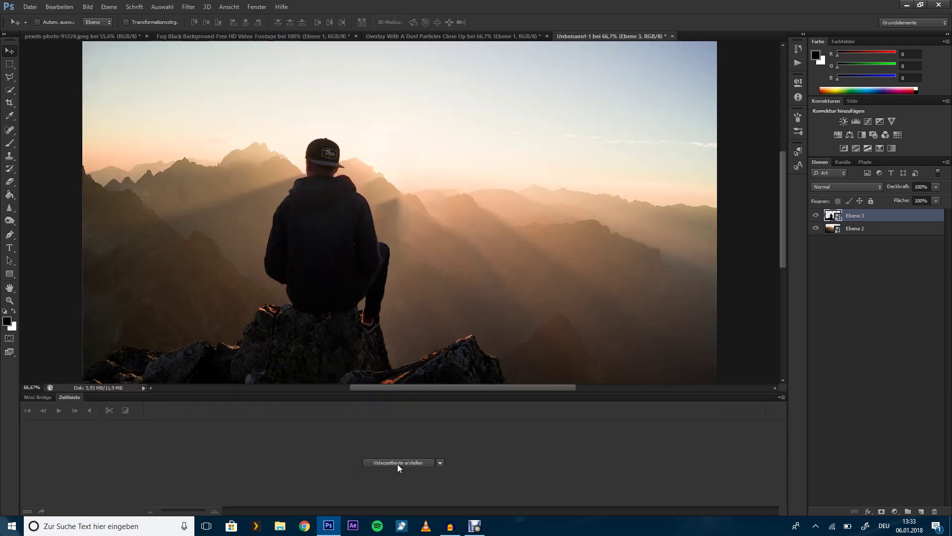
left_click(397, 463)
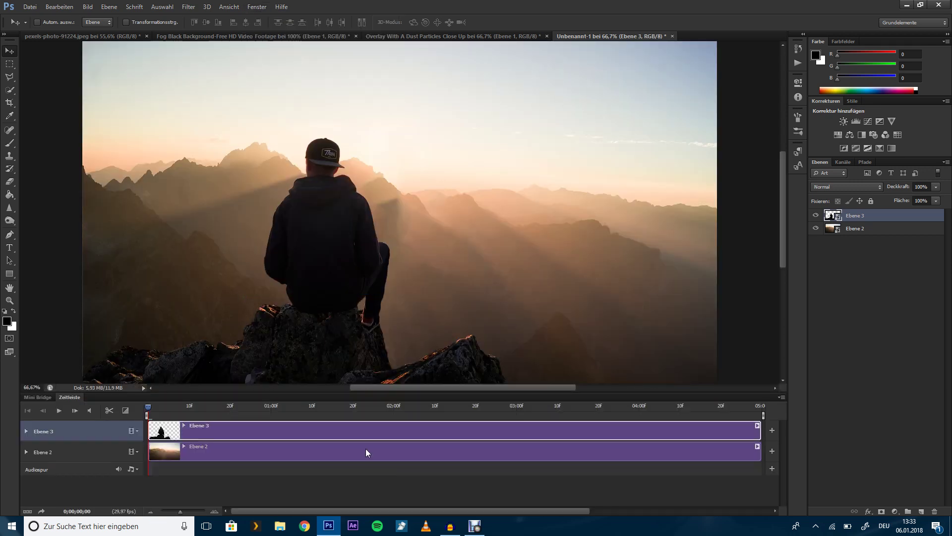
Step: Trim the end of the Ebene 3 clip so both clips run about five seconds
left_click(82, 452)
left_click(82, 434)
scroll(688, 406, "down", 2)
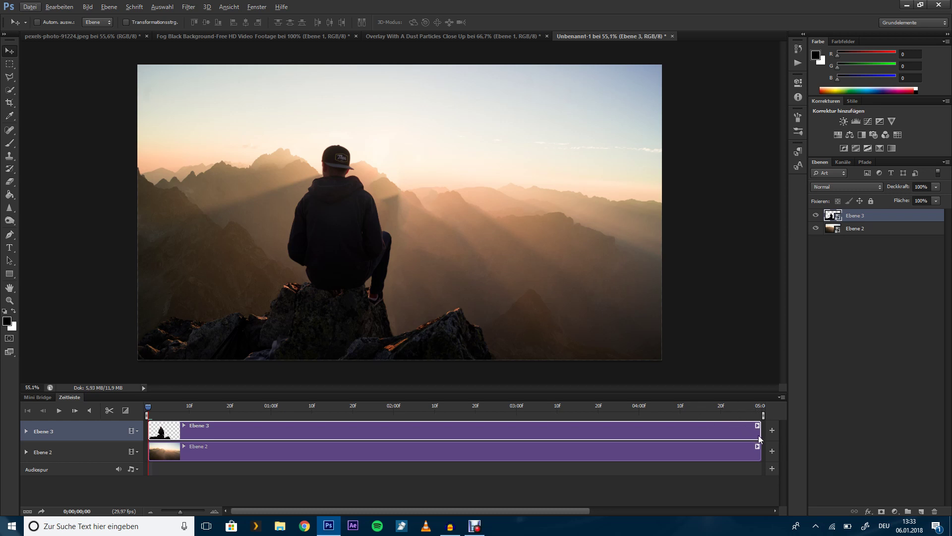
mouse_move(759, 435)
left_mouse_down()
mouse_move(701, 434)
mouse_move(735, 435)
left_mouse_up()
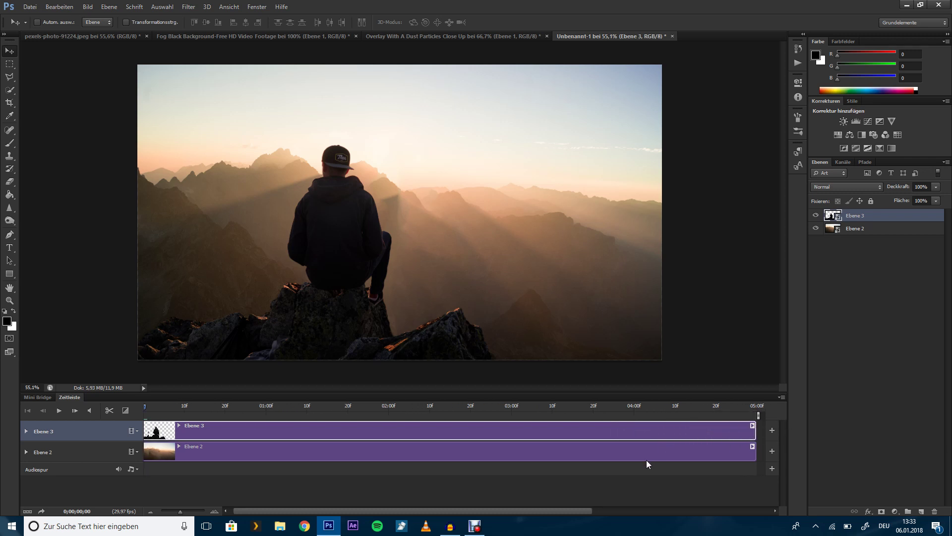
left_click(52, 450)
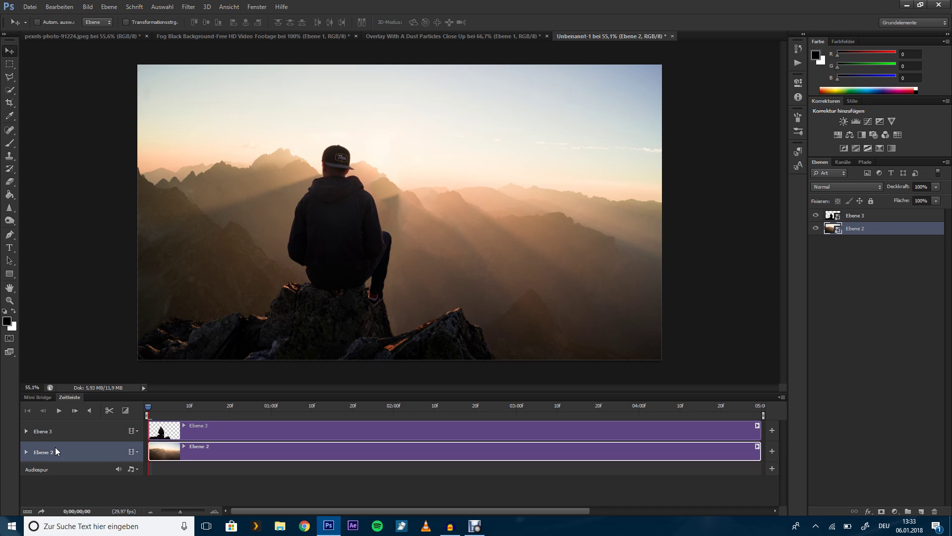
Step: Expand Ebene 2 and set a Transformieren keyframe at the clip start
left_click(27, 452)
left_click_drag(149, 409, 152, 410)
left_click_drag(286, 420, 147, 426)
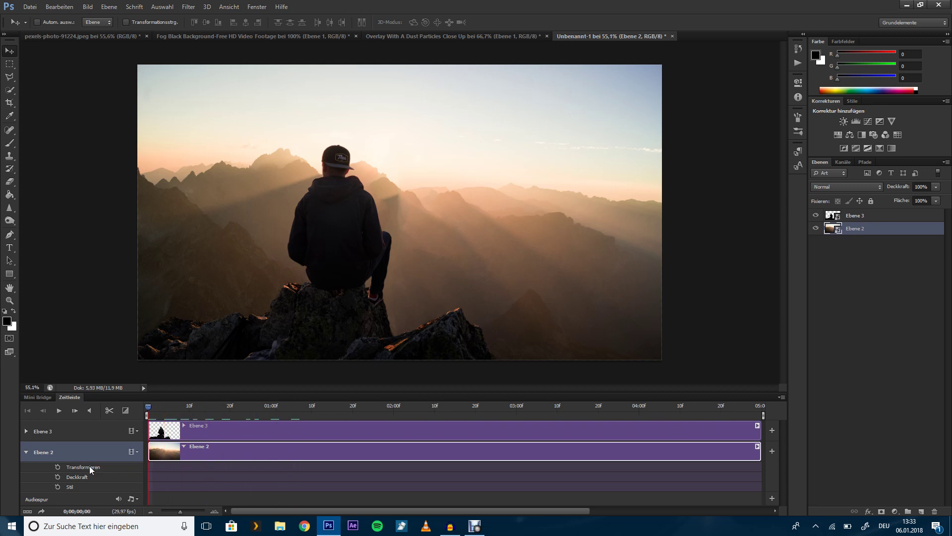
left_click(58, 467)
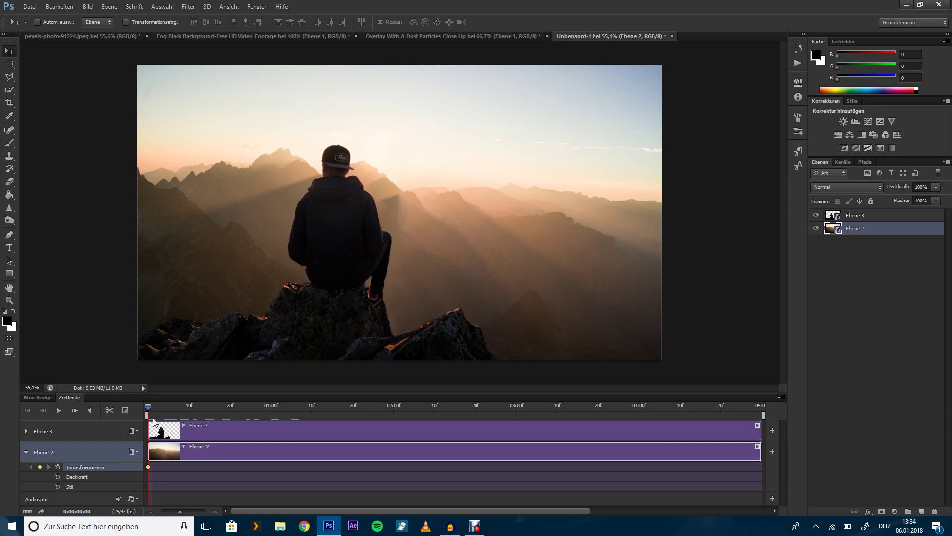
Step: On the last frame, scale the background up around its centre, then play back the zoom
left_click_drag(148, 408, 167, 408)
left_click_drag(258, 415, 664, 418)
left_click_drag(754, 414, 761, 414)
scroll(402, 293, "down", 2, "alt")
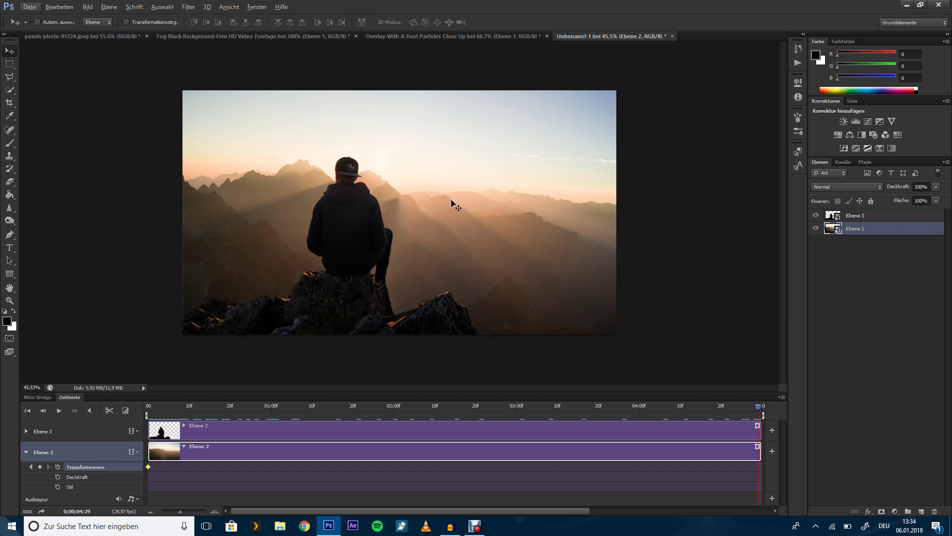
key("ctrl+t")
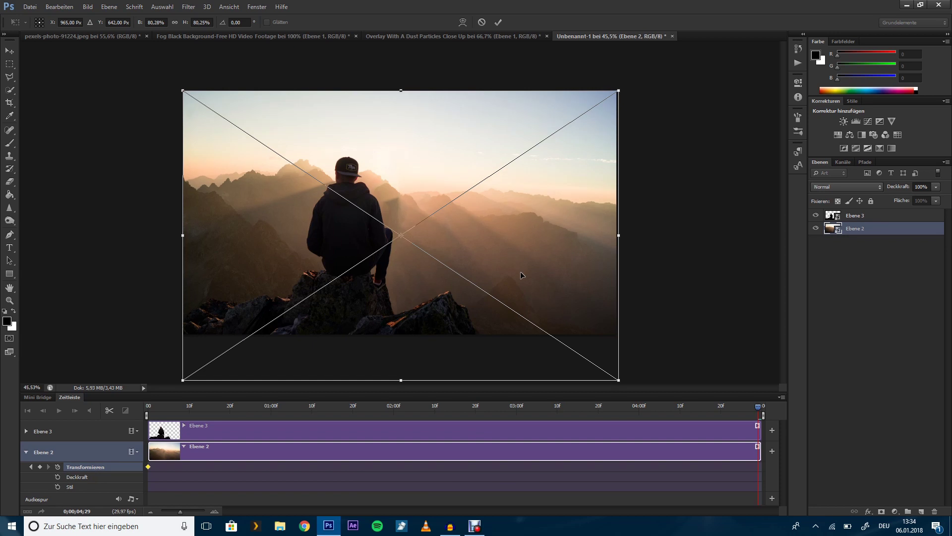
scroll(520, 271, "down", 1)
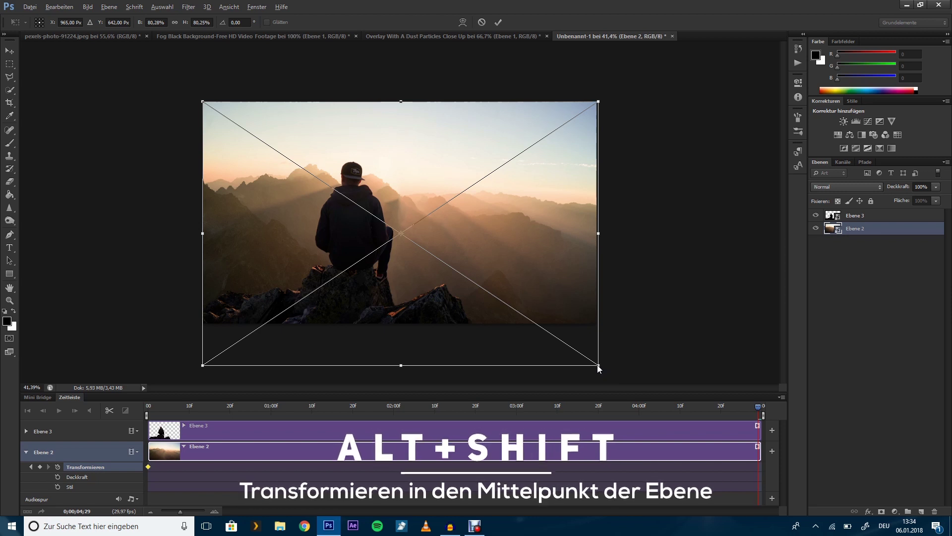
left_click_drag(599, 368, 607, 375)
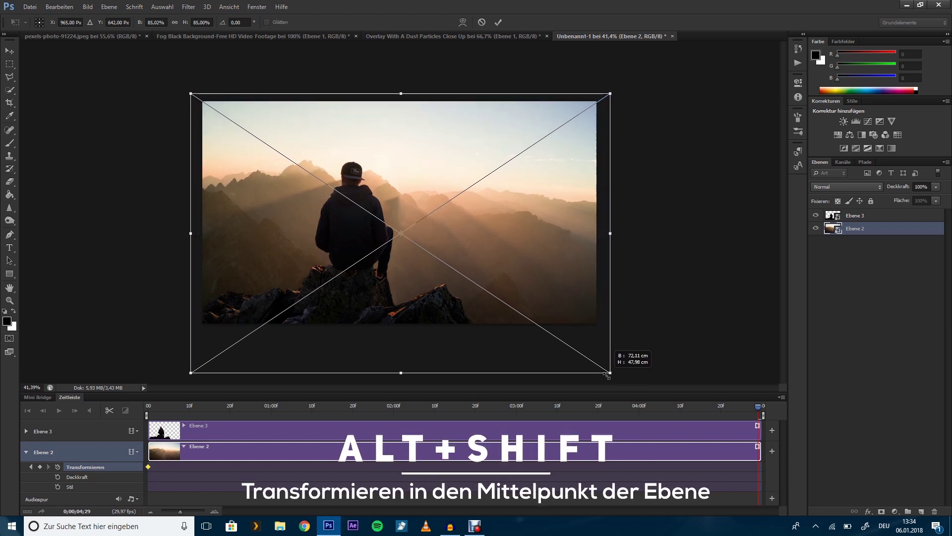
mouse_move(607, 376)
left_mouse_down()
mouse_move(684, 446)
mouse_move(614, 368)
left_mouse_up()
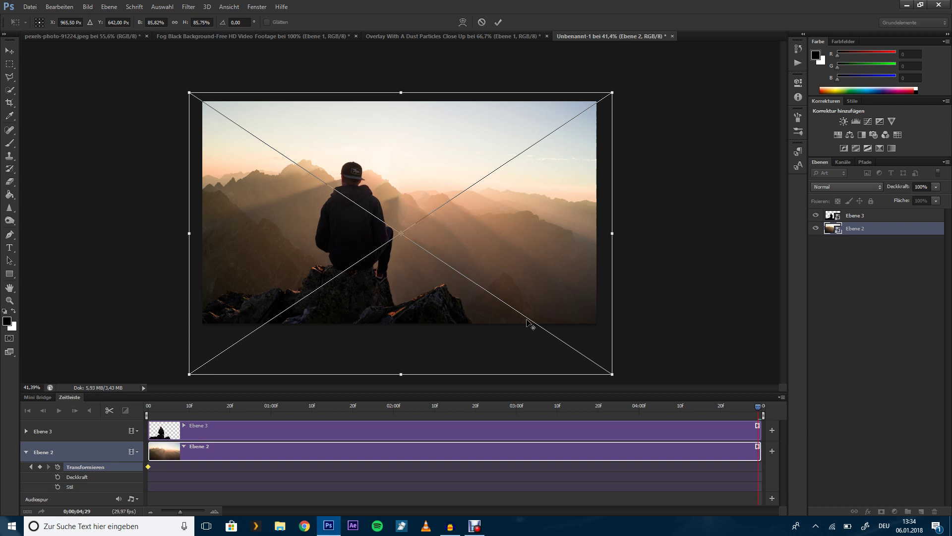
key("Return")
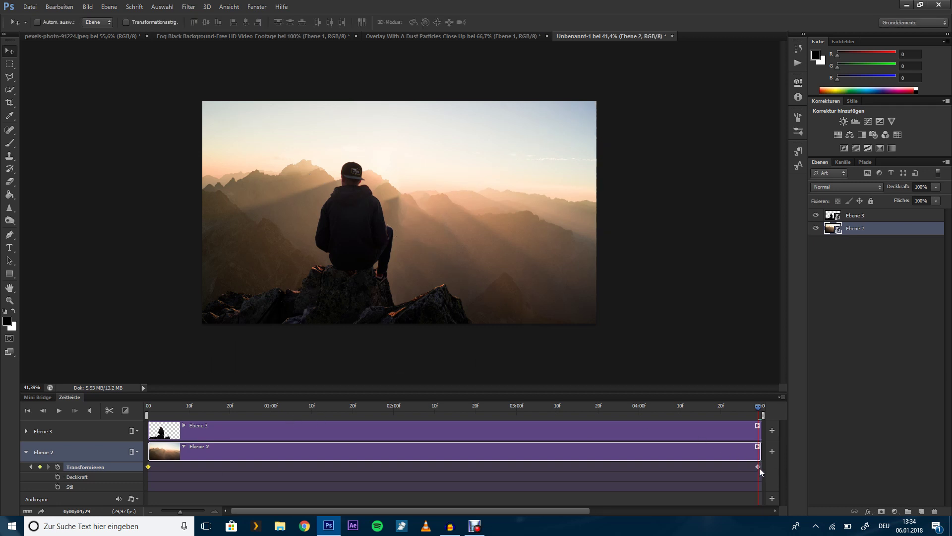
left_click_drag(758, 411, 247, 426)
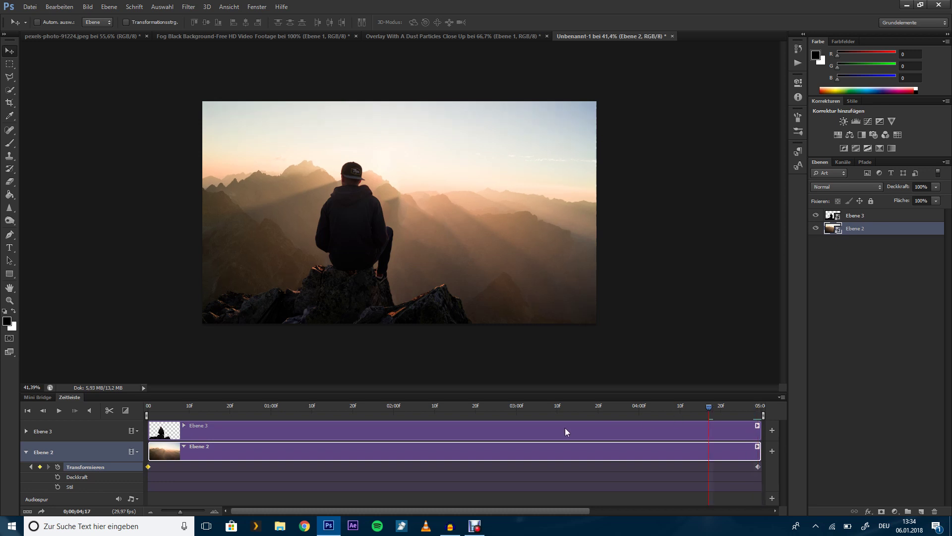
key("space")
Step: Collapse Ebene 2, expand Ebene 3 and set its Transformieren keyframe at the clip start
left_click(27, 453)
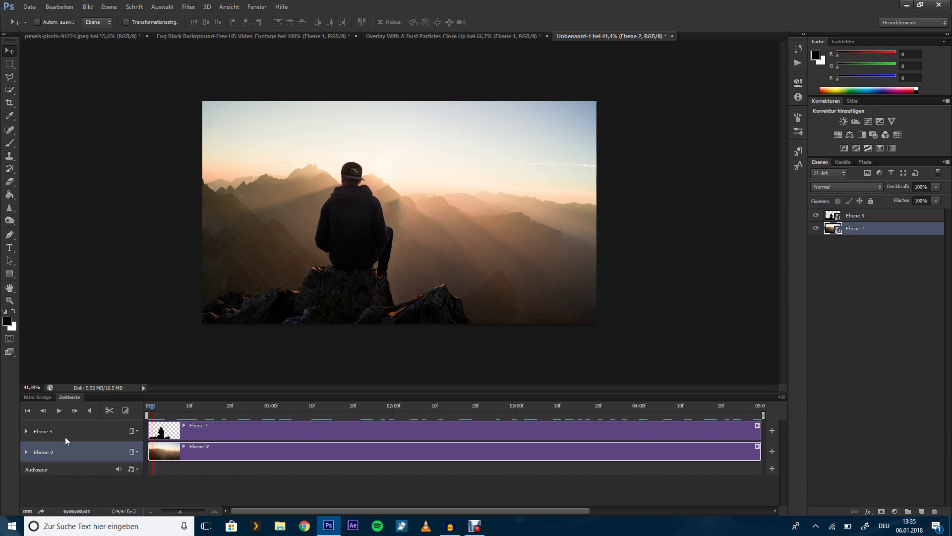
left_click(89, 436)
left_click(27, 432)
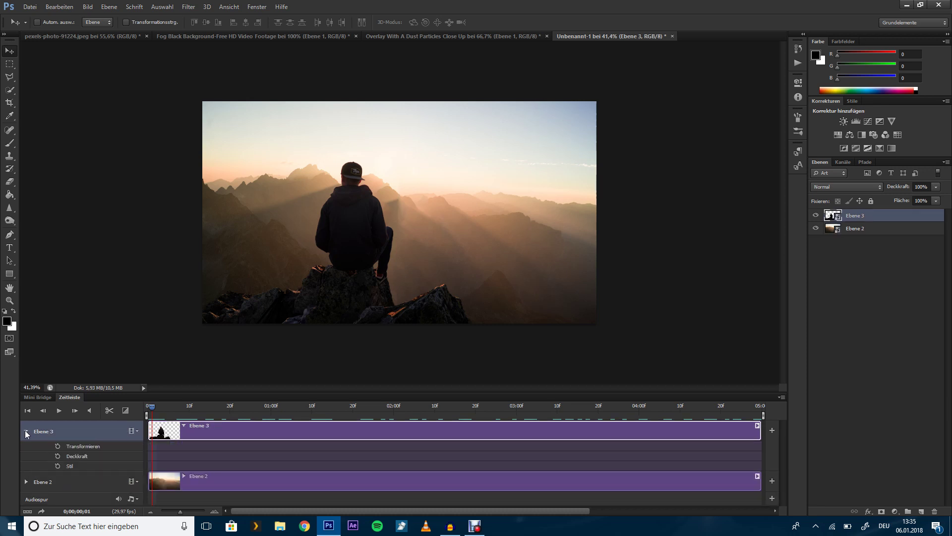
left_click(148, 414)
left_click(58, 446)
Step: At about 4s 18f, enlarge the man to about 73%, shift him down-left, and play back
left_click_drag(202, 413, 762, 419)
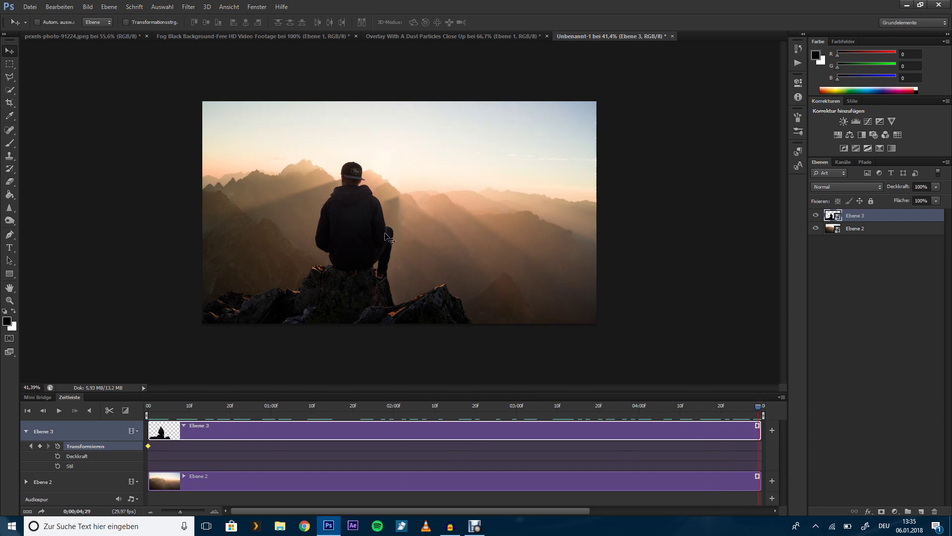
key("ctrl+t")
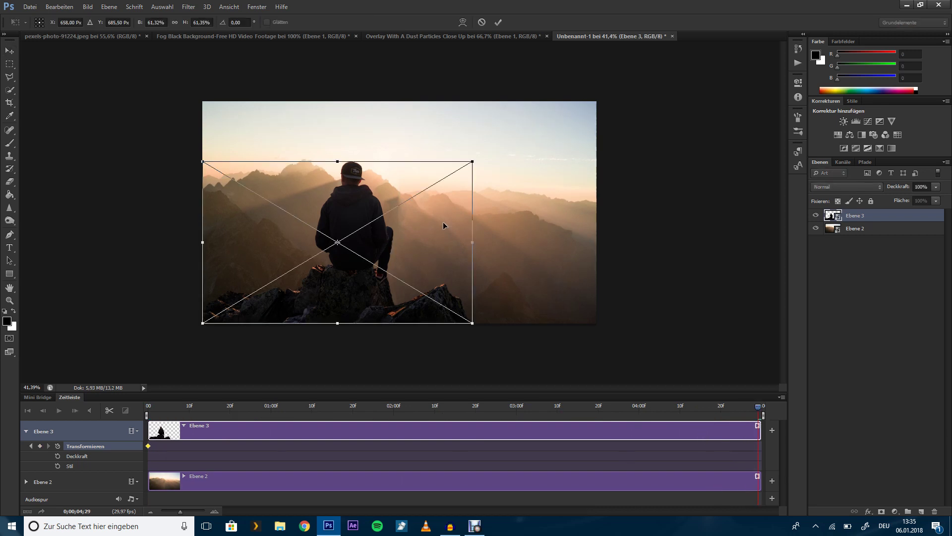
left_click_drag(472, 160, 524, 130)
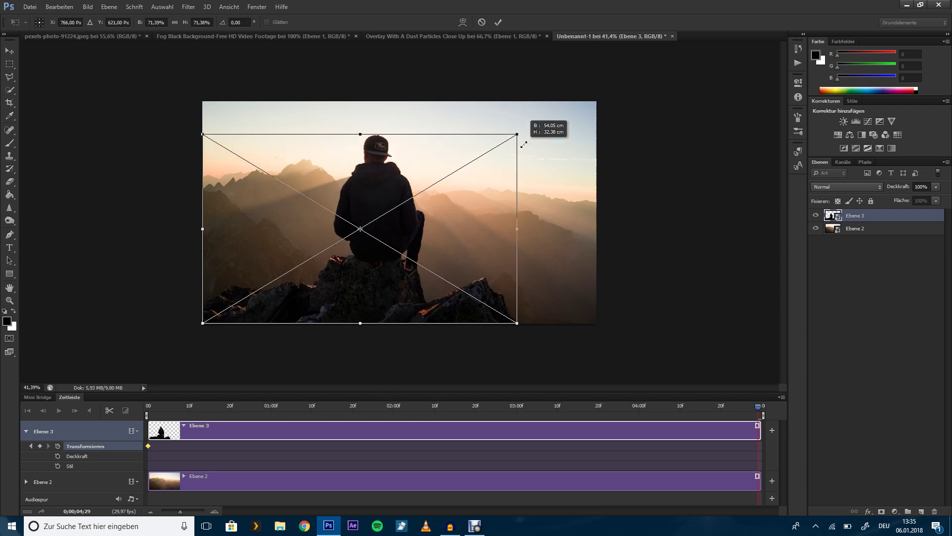
left_click_drag(466, 207, 455, 230)
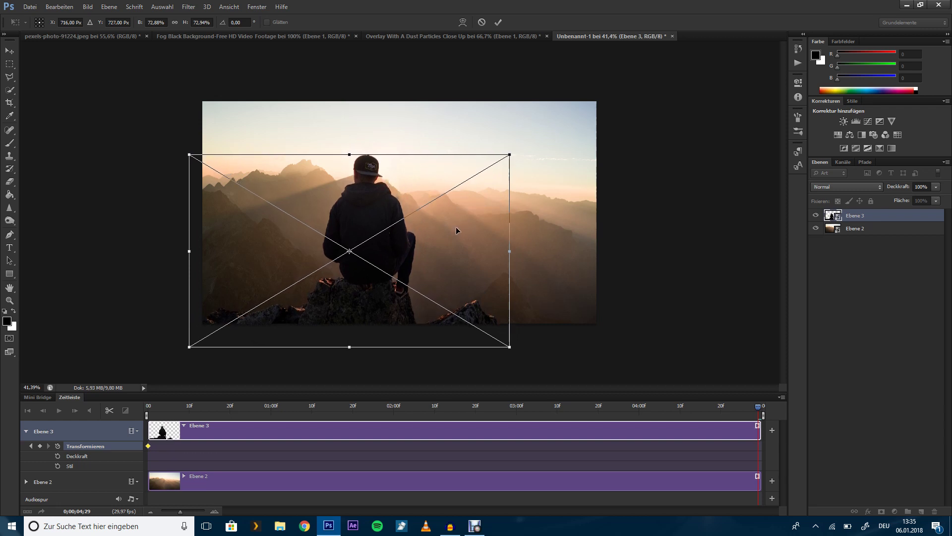
key("Return")
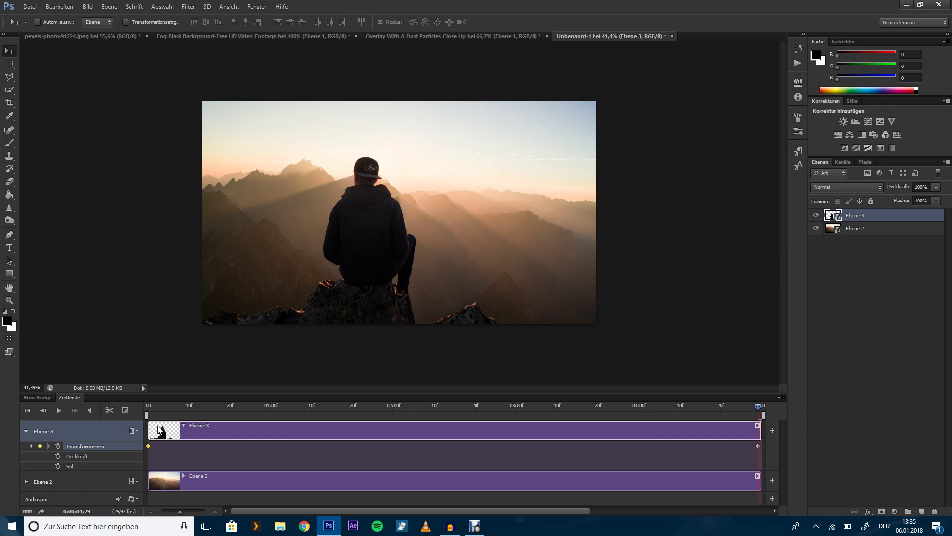
left_click_drag(758, 408, 151, 427)
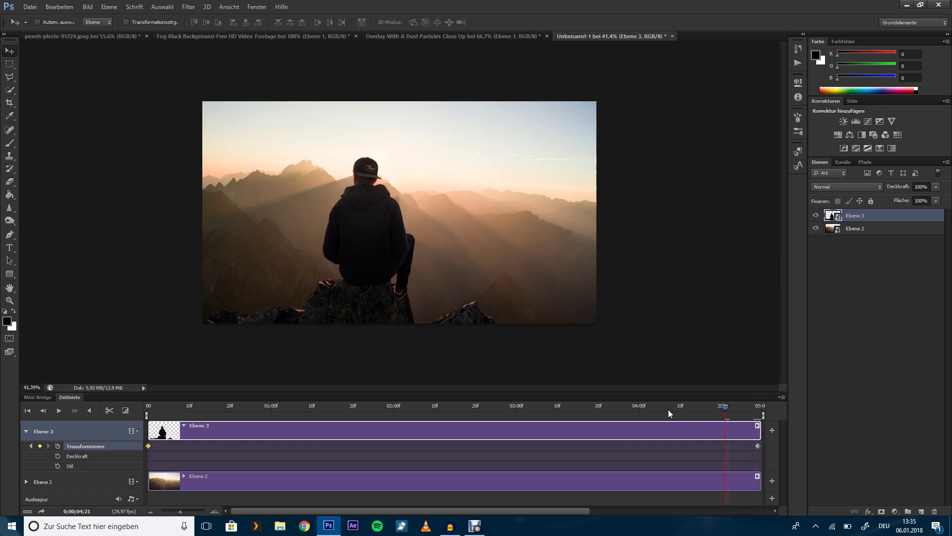
key("space")
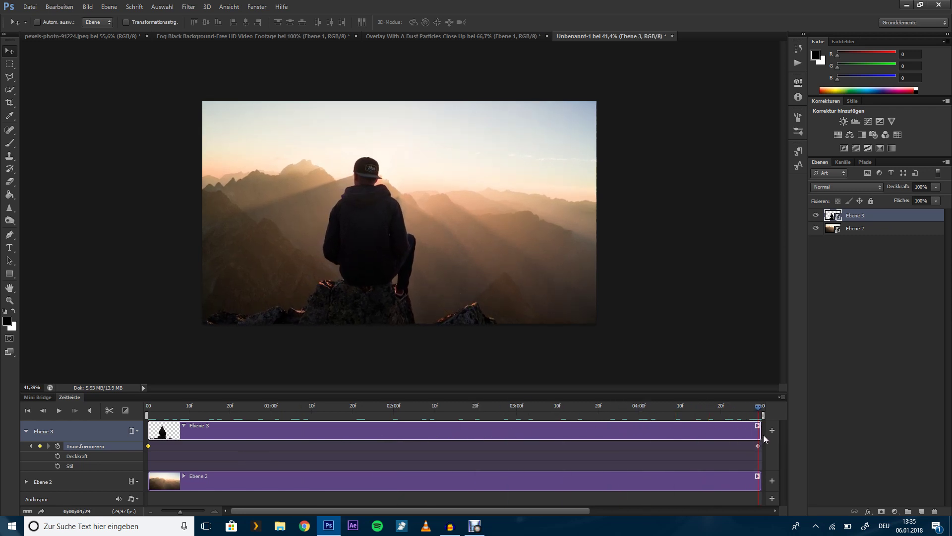
Step: Nudge the man slightly on the last frame and scrub the timeline to review the zoom
left_click_drag(758, 410, 177, 439)
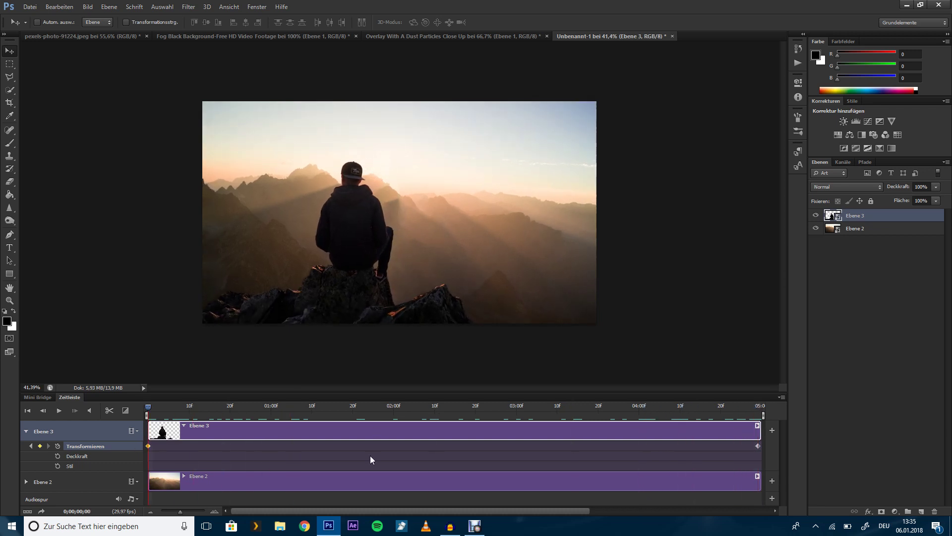
left_click(694, 458)
left_click_drag(698, 457, 764, 449)
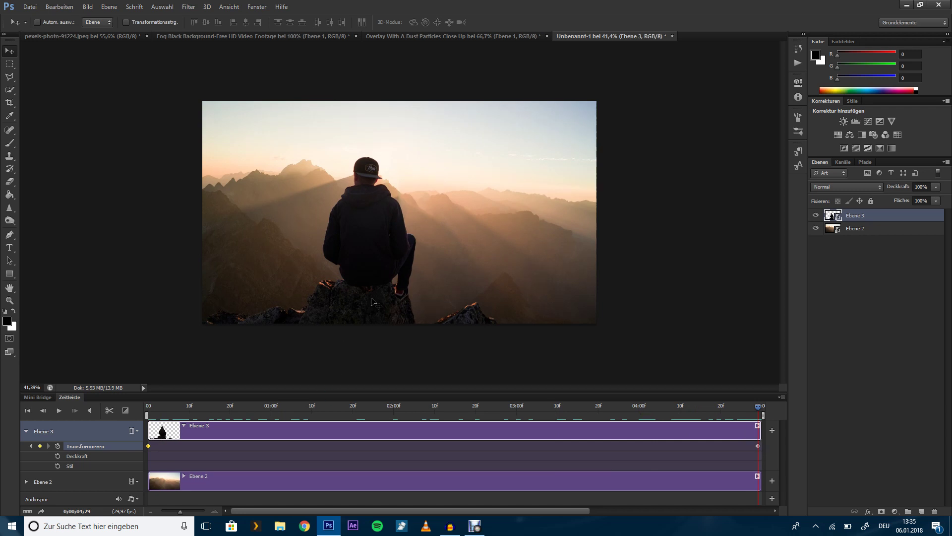
left_click_drag(372, 299, 385, 297)
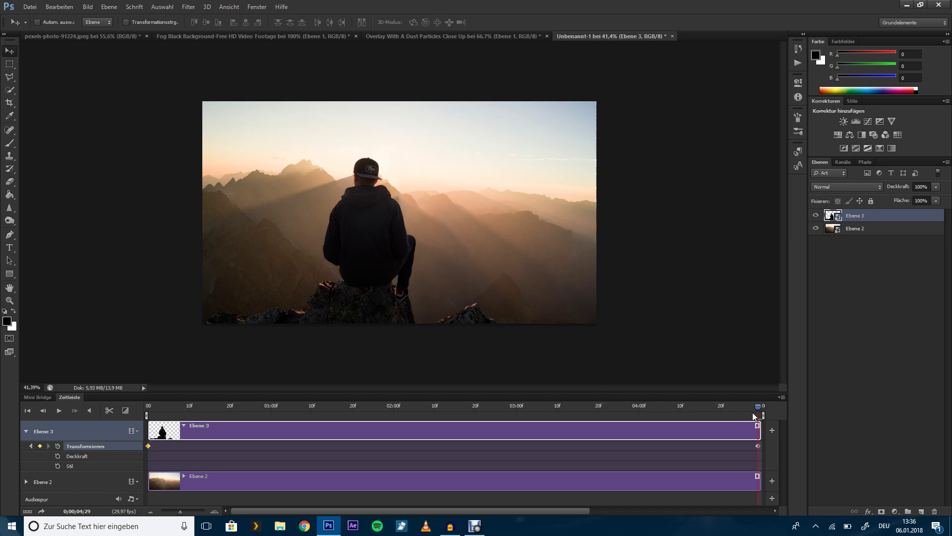
left_click_drag(757, 407, 291, 408)
left_click(26, 431)
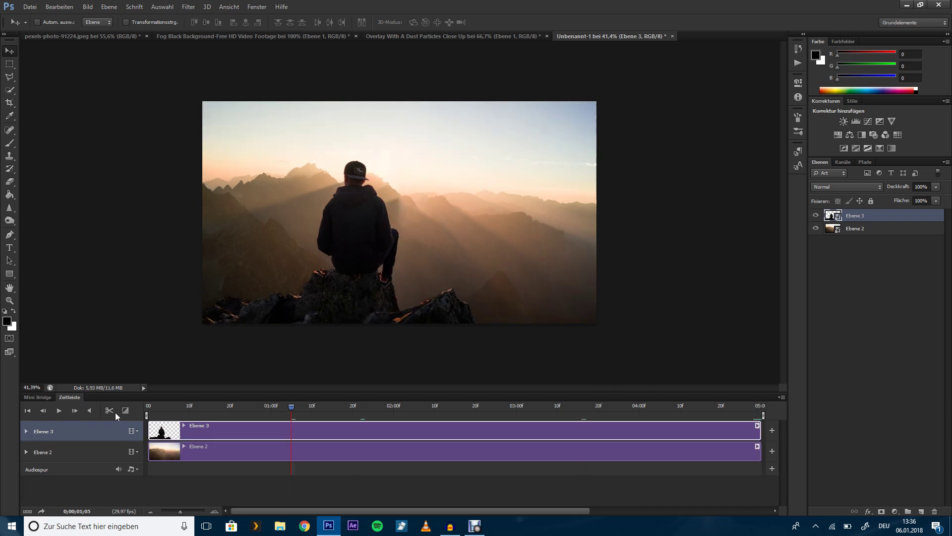
left_click_drag(233, 404, 516, 408)
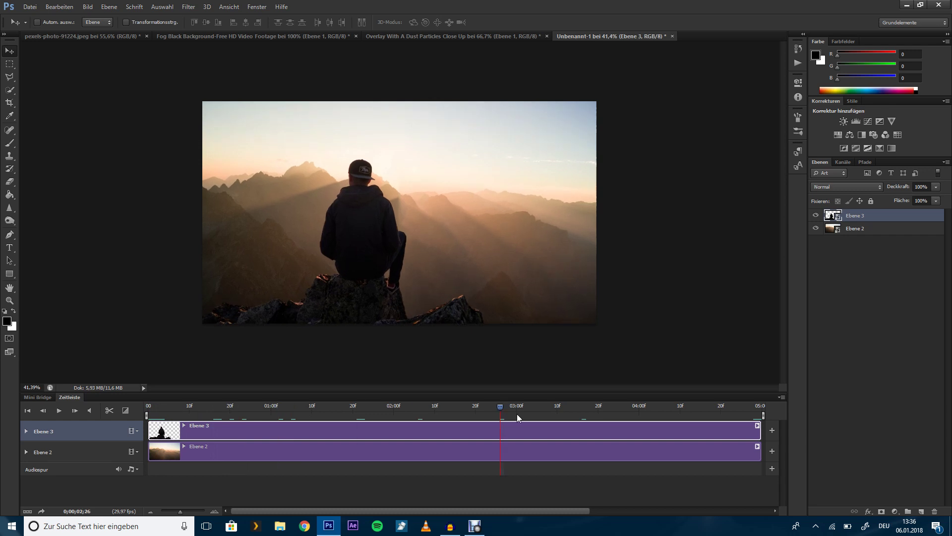
scroll(438, 286, "up", 1)
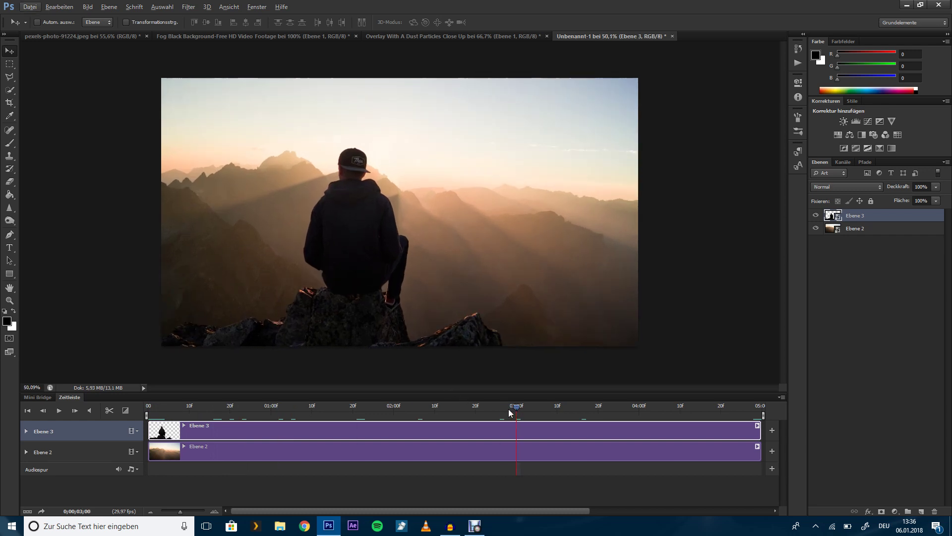
left_click_drag(508, 409, 287, 408)
left_click_drag(206, 415, 156, 408)
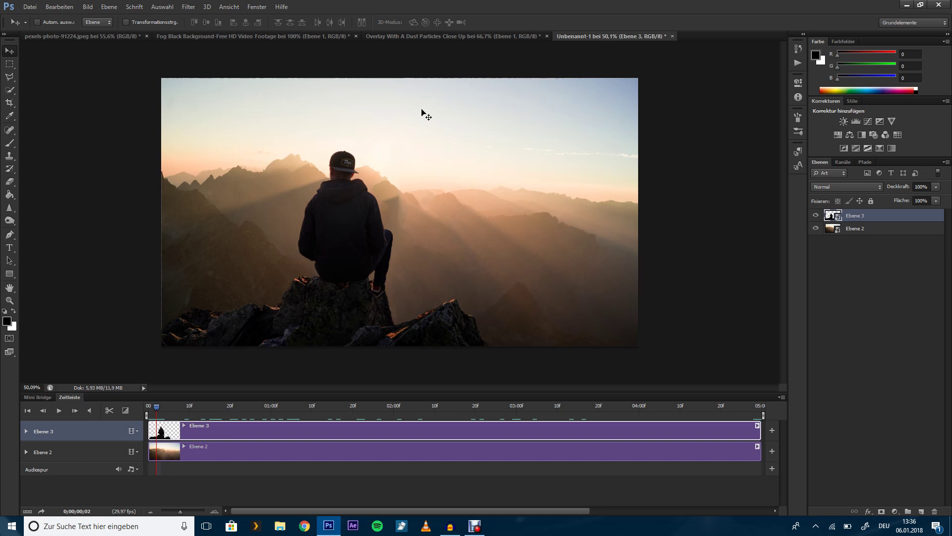
Step: Preview the Overlay Dust Particles footage and drag it into Unbenannt-1 as Ebene 4
left_click(249, 37)
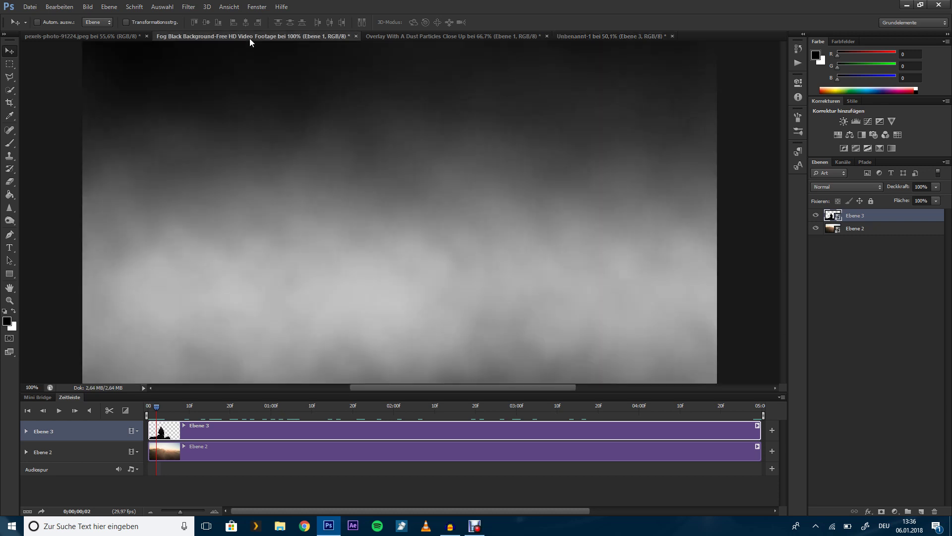
left_click(410, 41)
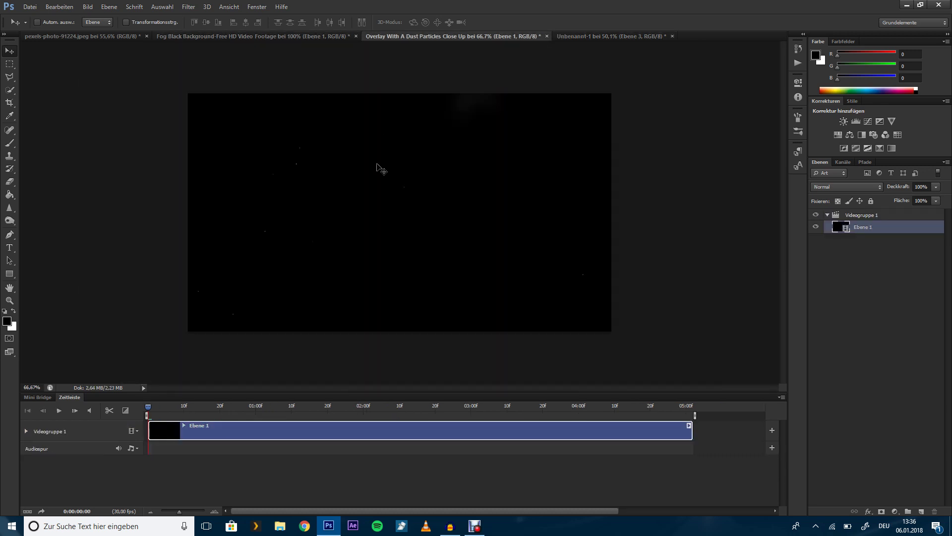
scroll(396, 196, "up", 1)
scroll(397, 193, "up", 1)
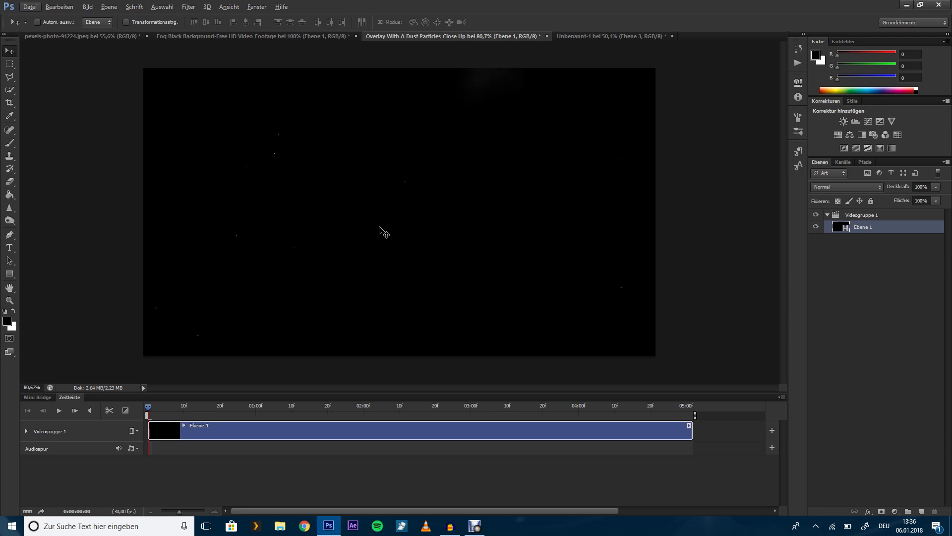
mouse_move(149, 408)
left_mouse_down()
mouse_move(525, 422)
mouse_move(244, 430)
left_mouse_up()
mouse_move(329, 429)
left_mouse_down()
mouse_move(531, 421)
mouse_move(204, 432)
left_mouse_up()
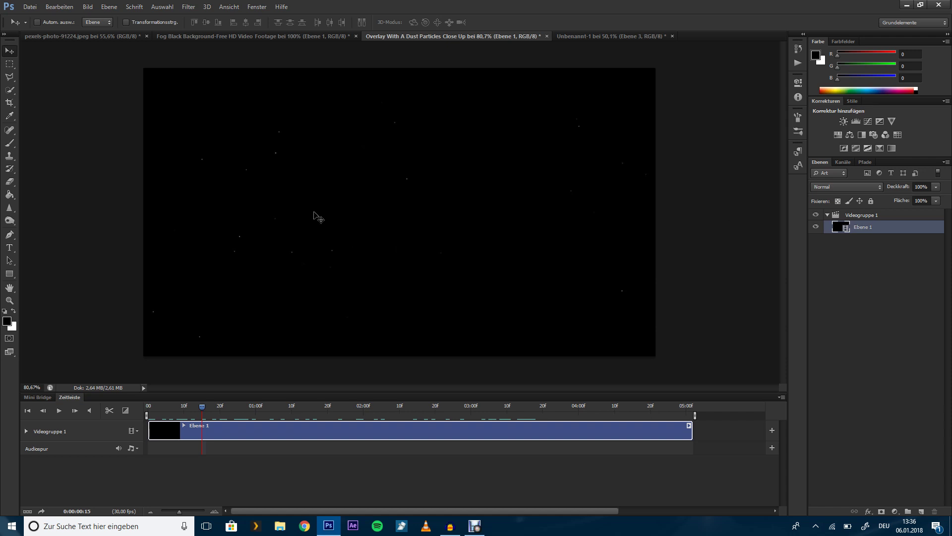
mouse_move(318, 185)
left_mouse_down()
mouse_move(574, 43)
mouse_move(397, 239)
mouse_move(334, 179)
left_mouse_up()
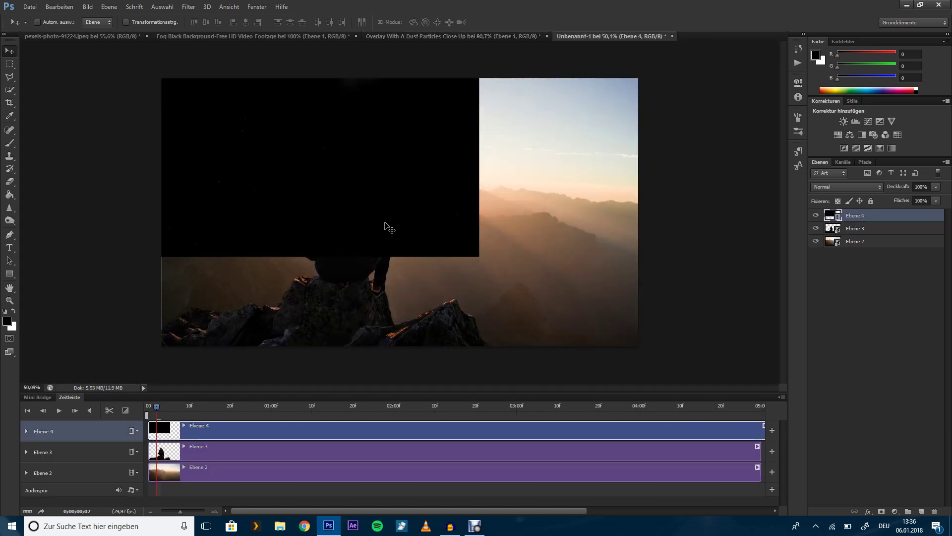
Step: Scale the dust overlay Ebene 4 to about 151% so it fills the canvas
key("ctrl+t")
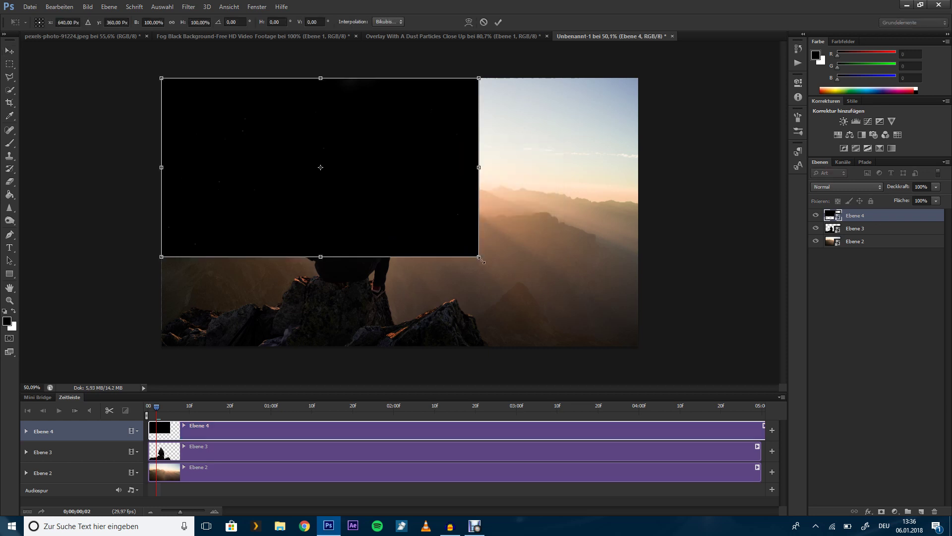
left_click_drag(477, 256, 638, 353)
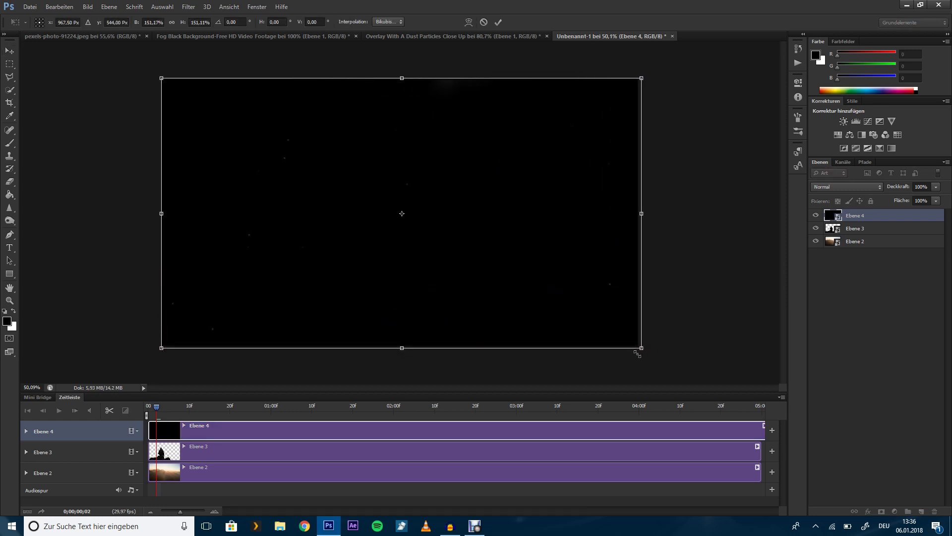
key("Return")
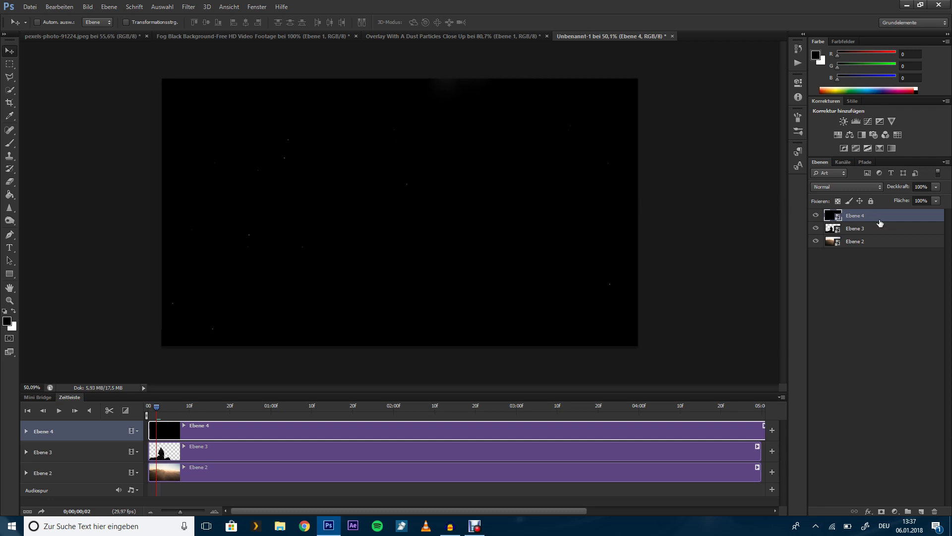
Step: Blend Ebene 4 in Negativ multiplizieren, trim its clip to end at 05:00, and scrub to preview
left_click(846, 187)
left_click(836, 281)
left_click(581, 409)
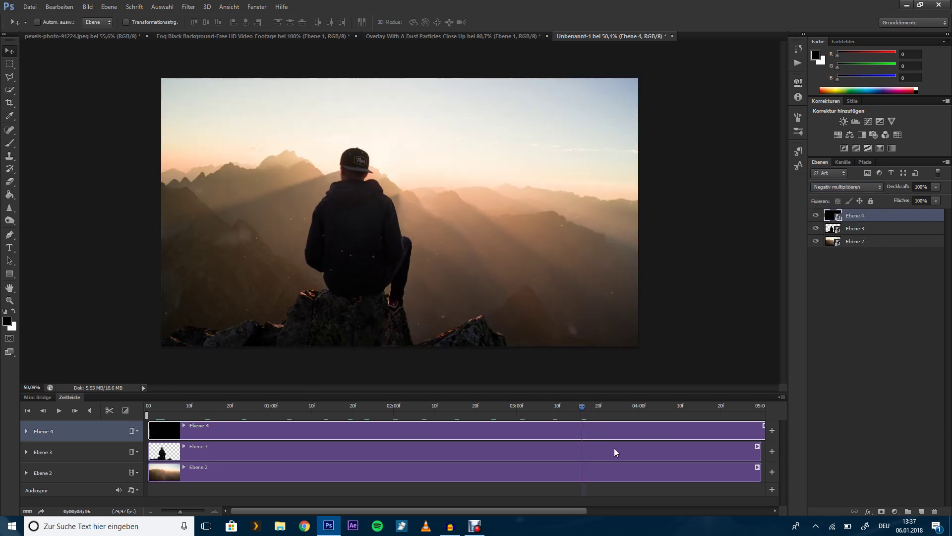
left_click_drag(561, 509, 592, 509)
left_click_drag(710, 439, 700, 438)
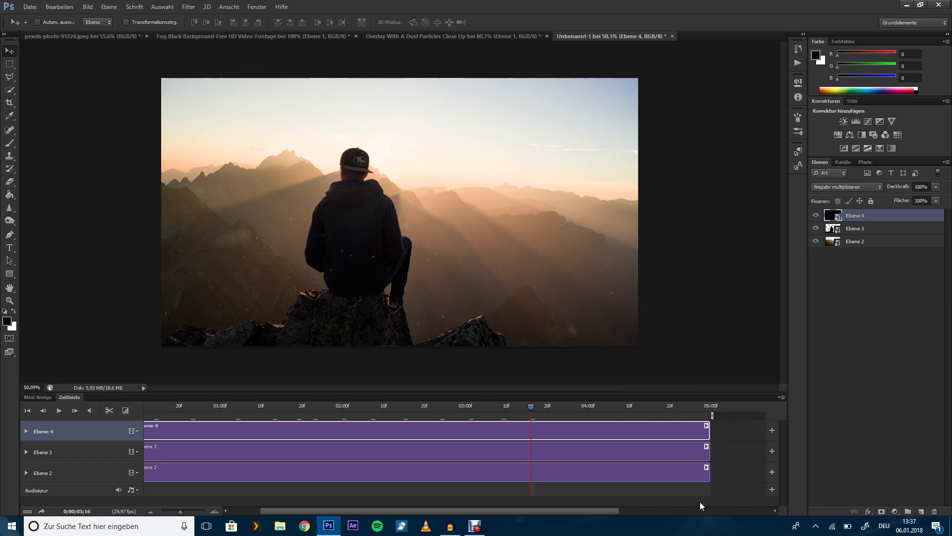
left_click_drag(586, 512, 474, 514)
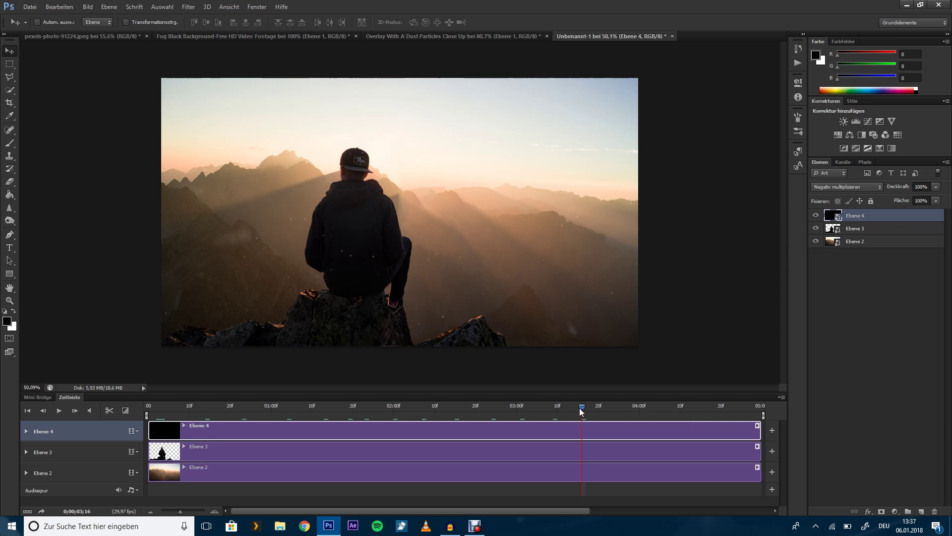
mouse_move(421, 409)
left_mouse_down()
mouse_move(223, 409)
mouse_move(426, 409)
mouse_move(291, 413)
left_mouse_up()
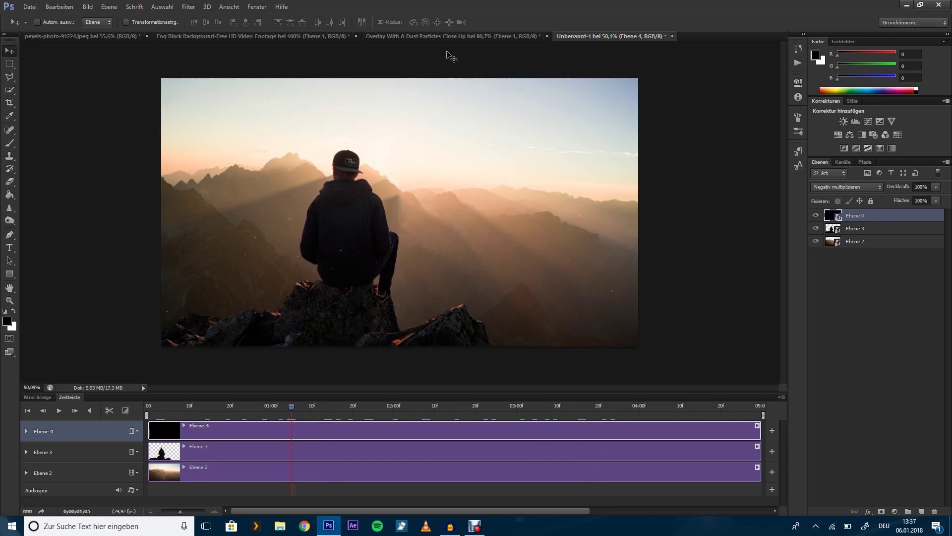
Step: Preview the fog footage and drag it into Unbenannt-1 as Ebene 5
left_click(442, 36)
left_click(268, 36)
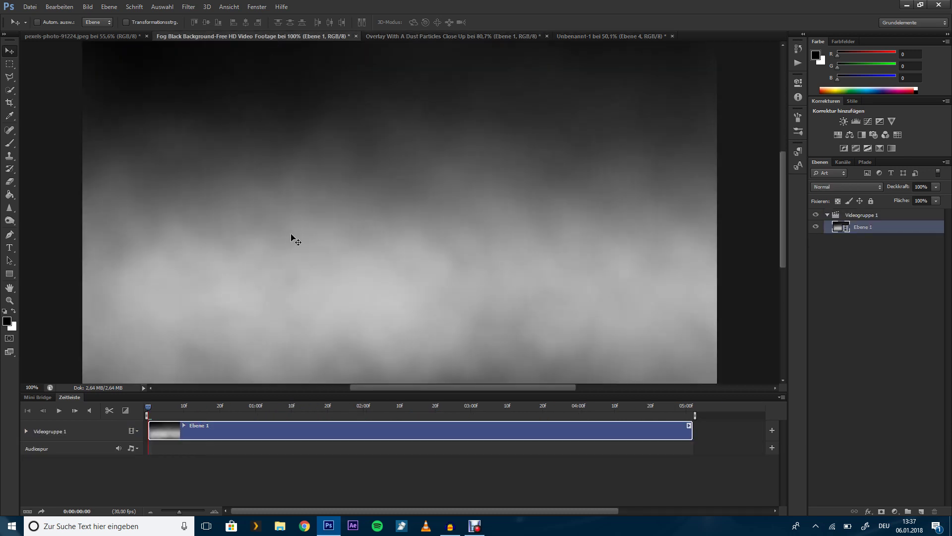
scroll(404, 253, "down", 1)
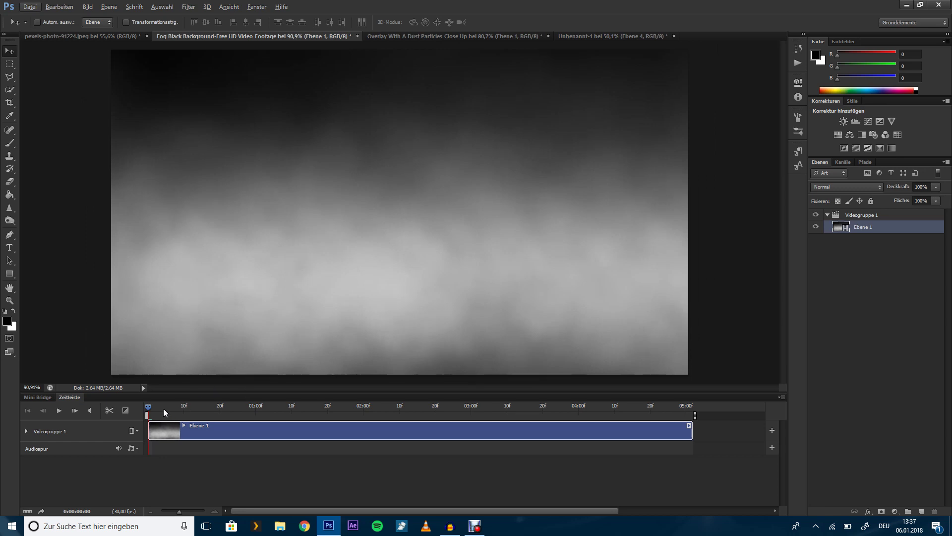
key("space")
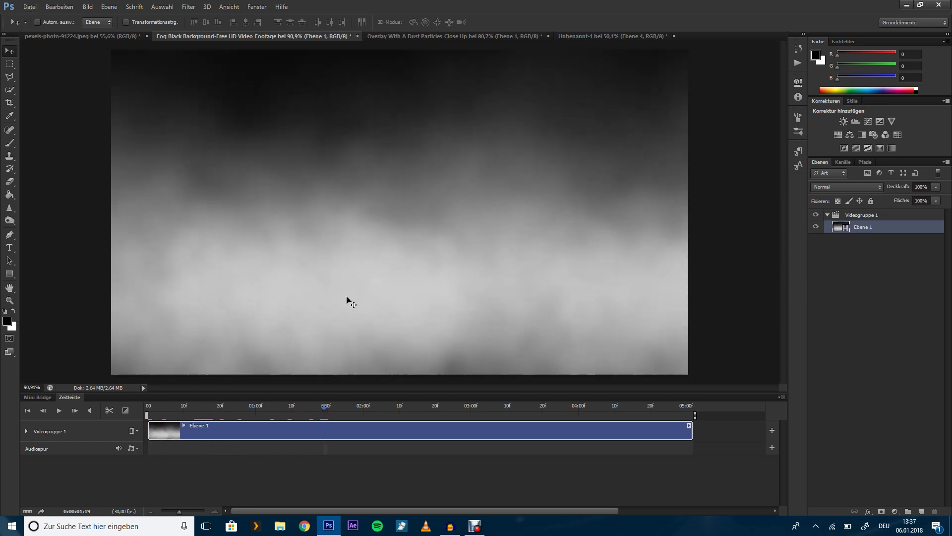
mouse_move(337, 198)
left_mouse_down()
mouse_move(639, 44)
mouse_move(511, 247)
mouse_move(382, 210)
mouse_move(374, 192)
left_mouse_up()
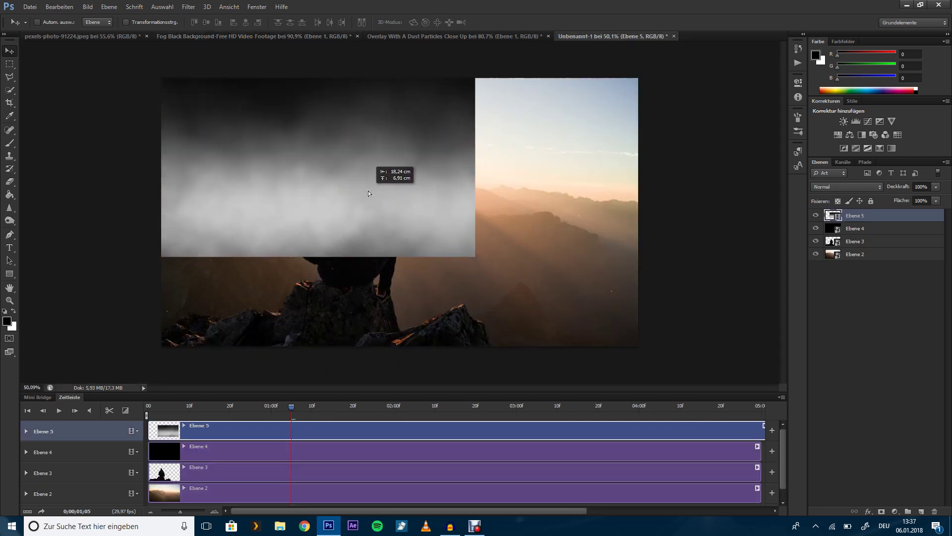
Step: Convert Ebene 5 for transforming and scale the fog to cover the whole canvas
key("ctrl+t")
left_click(459, 199)
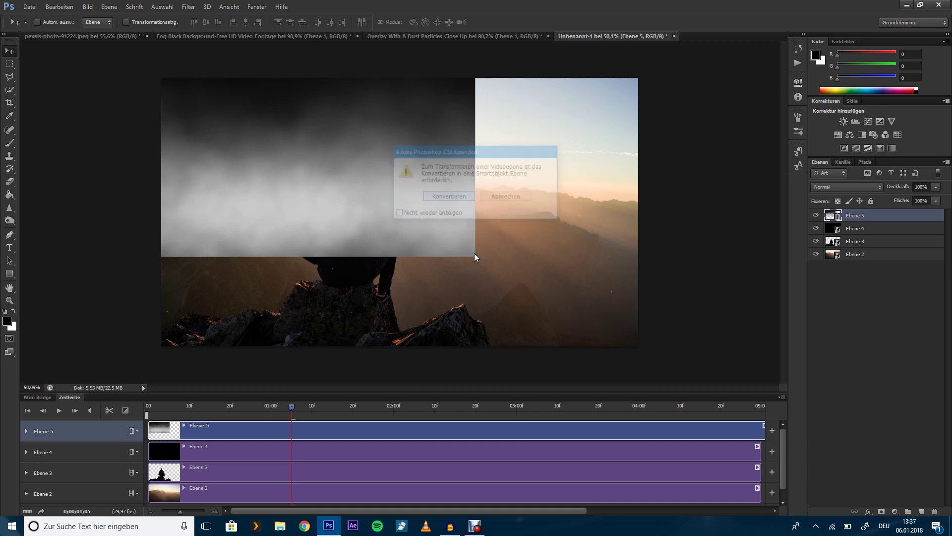
left_click_drag(474, 257, 640, 359)
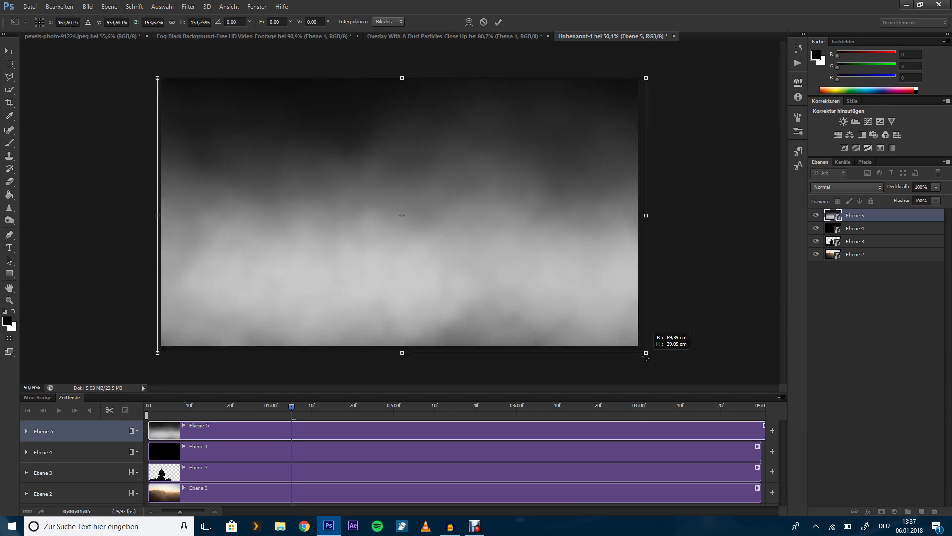
key("Return")
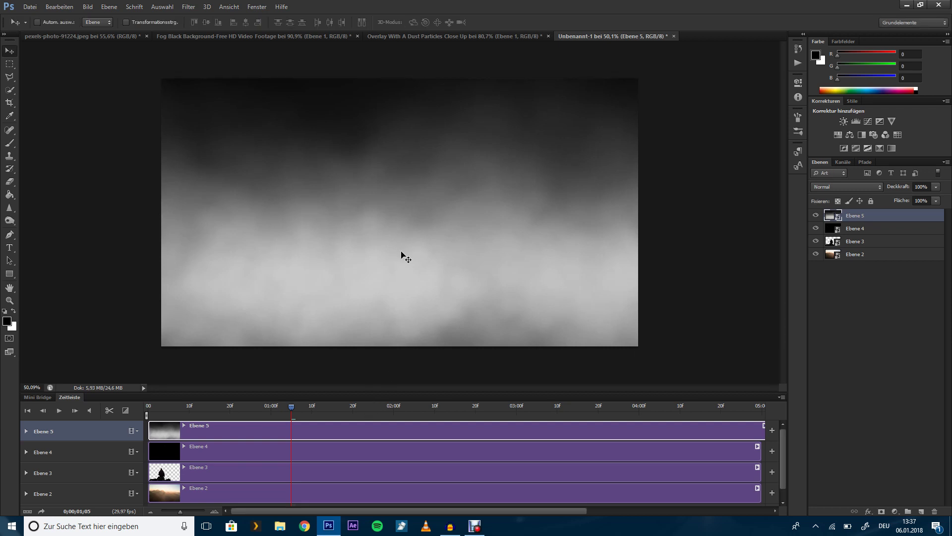
Step: Set Ebene 5 to Weiches Licht and move it below the man layer Ebene 3
left_click(850, 188)
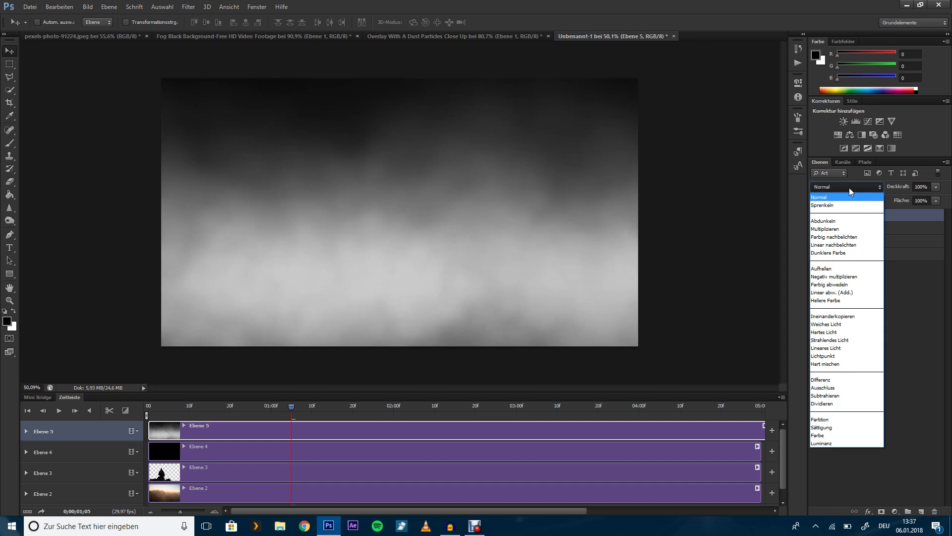
left_click(838, 325)
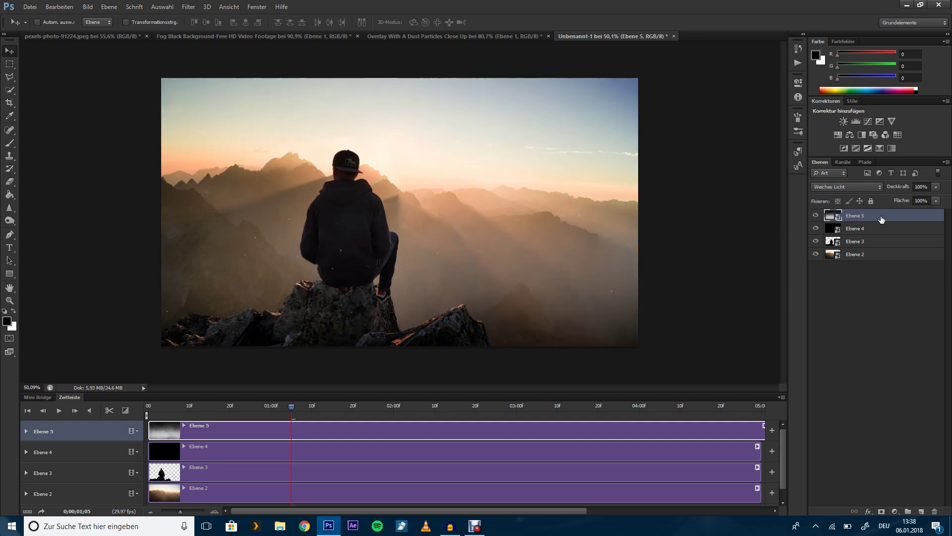
left_click_drag(881, 219, 874, 246)
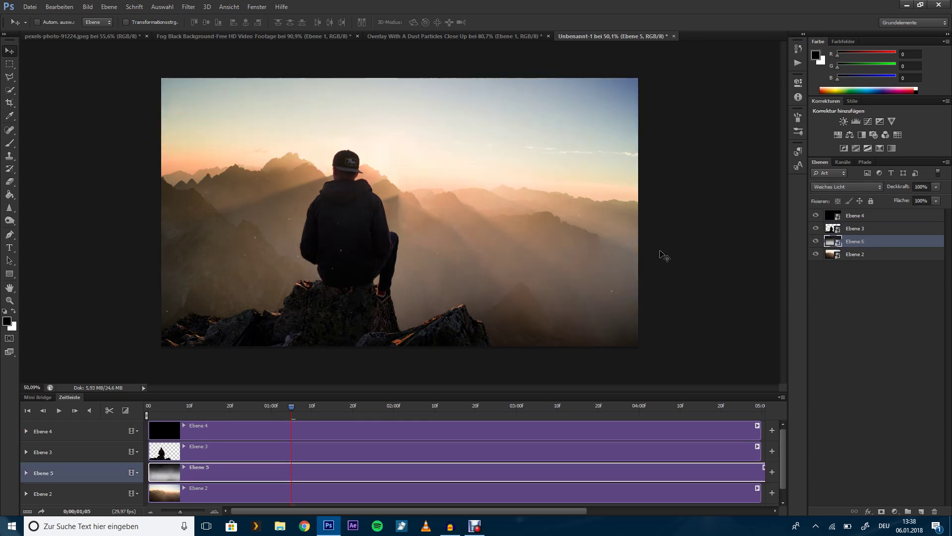
Step: Trim the fog clip to end at 05:00 and compare the scene with and without fog
left_click_drag(159, 406, 243, 410)
left_click_drag(242, 409, 434, 408)
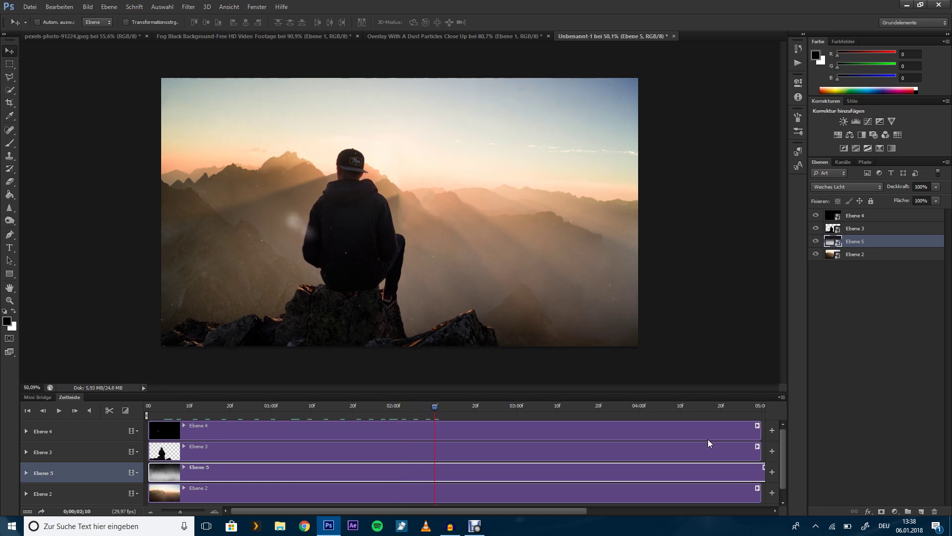
left_click_drag(573, 514, 586, 513)
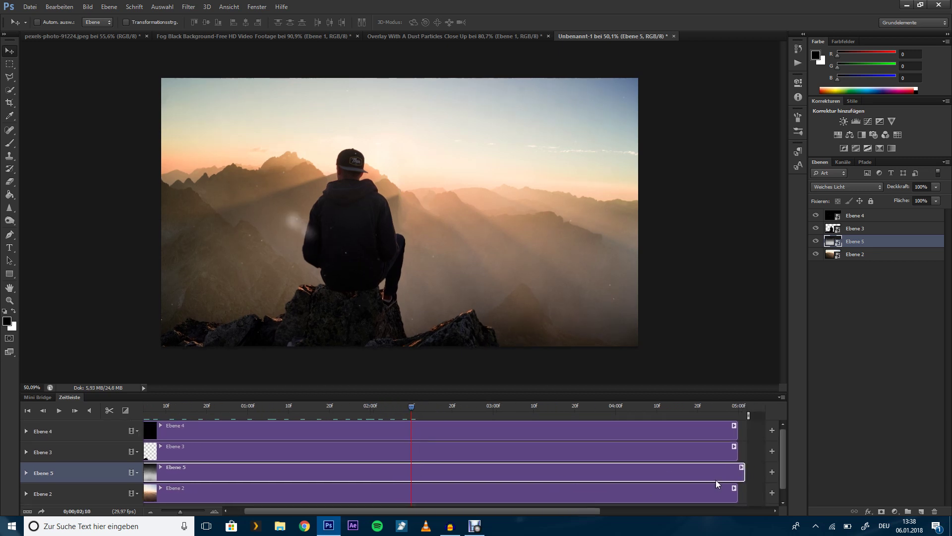
left_click_drag(741, 476, 737, 475)
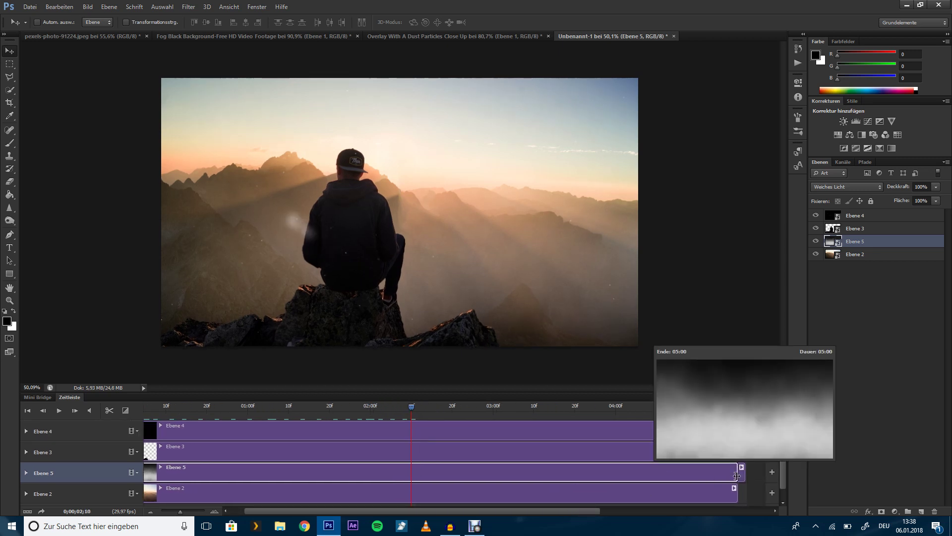
left_click_drag(622, 514, 526, 518)
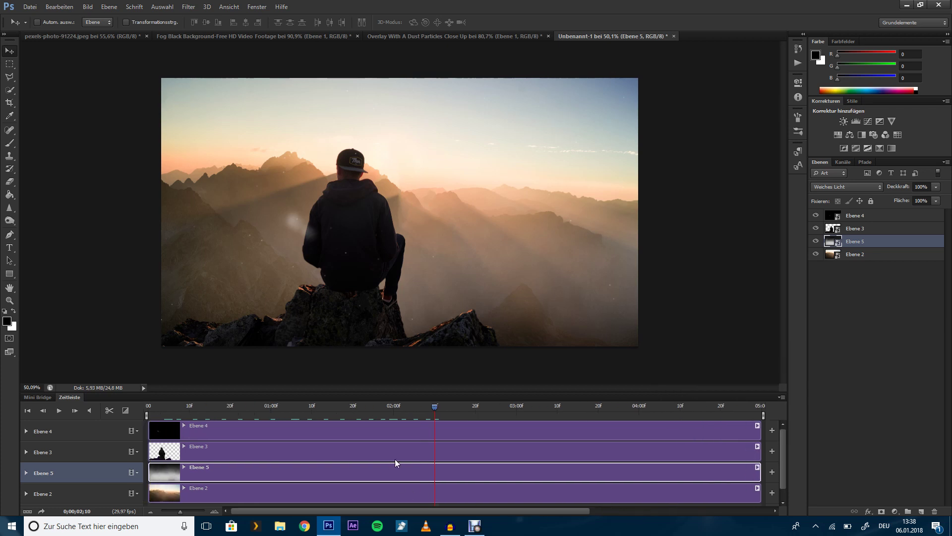
left_click(815, 242)
Step: Add a layer mask to the fog and paint black across the upper sky
left_click(881, 512)
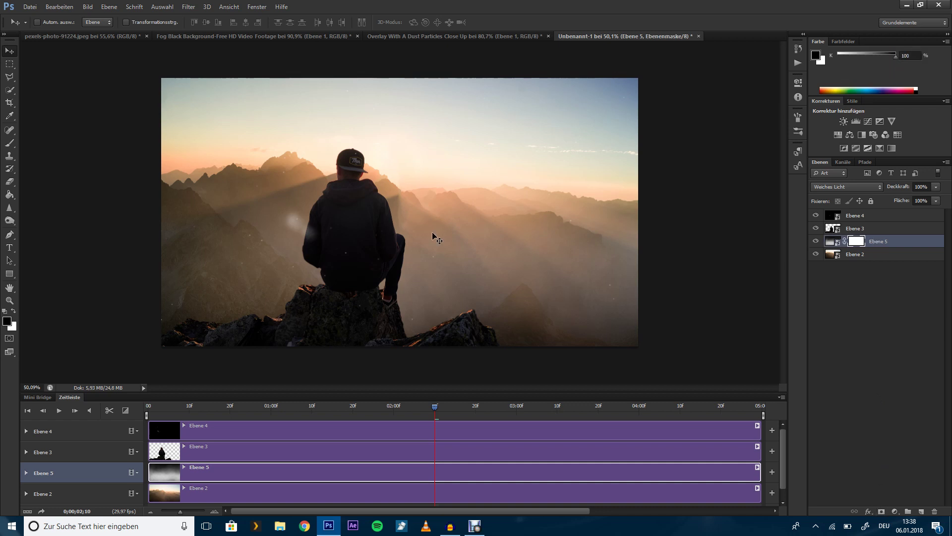
key("b")
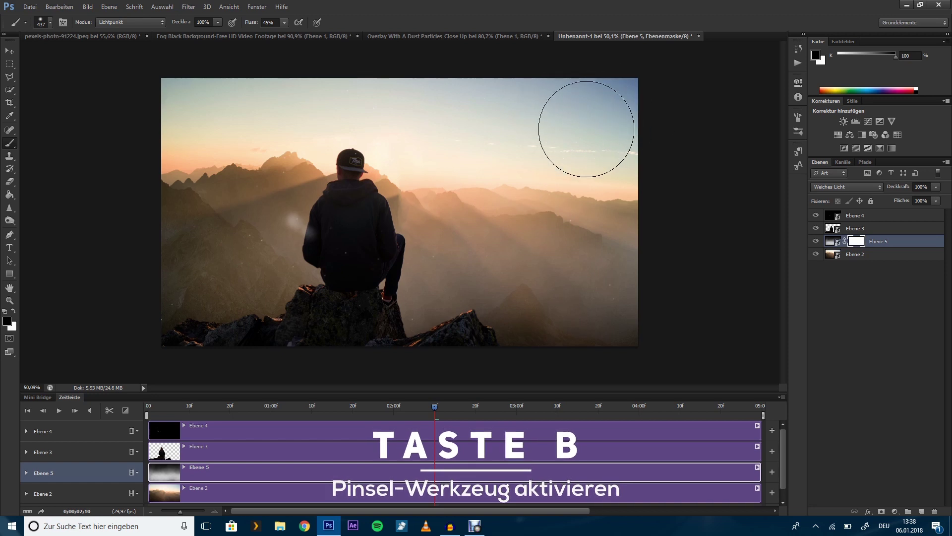
left_click_drag(543, 124, 661, 100)
mouse_move(614, 136)
left_mouse_down()
mouse_move(202, 165)
mouse_move(575, 186)
mouse_move(430, 168)
left_mouse_up()
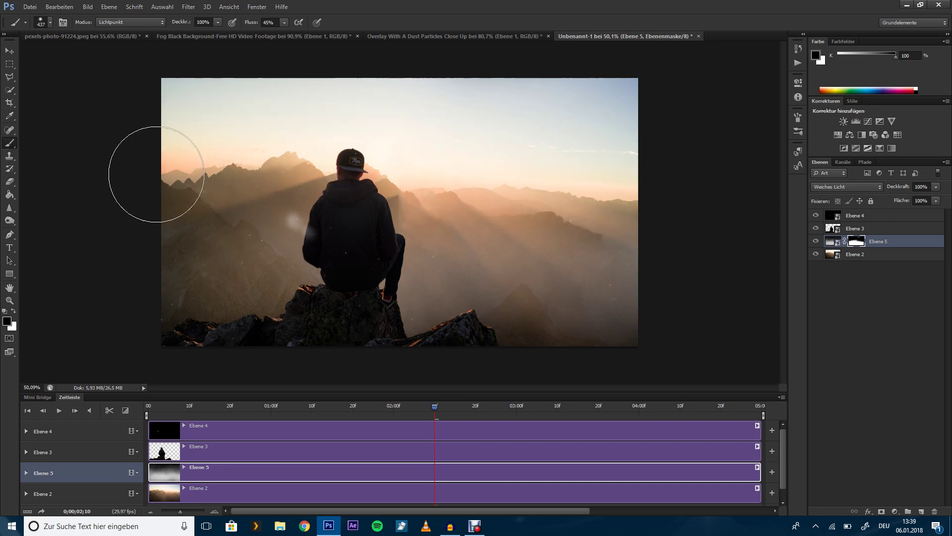
key("v")
key("space")
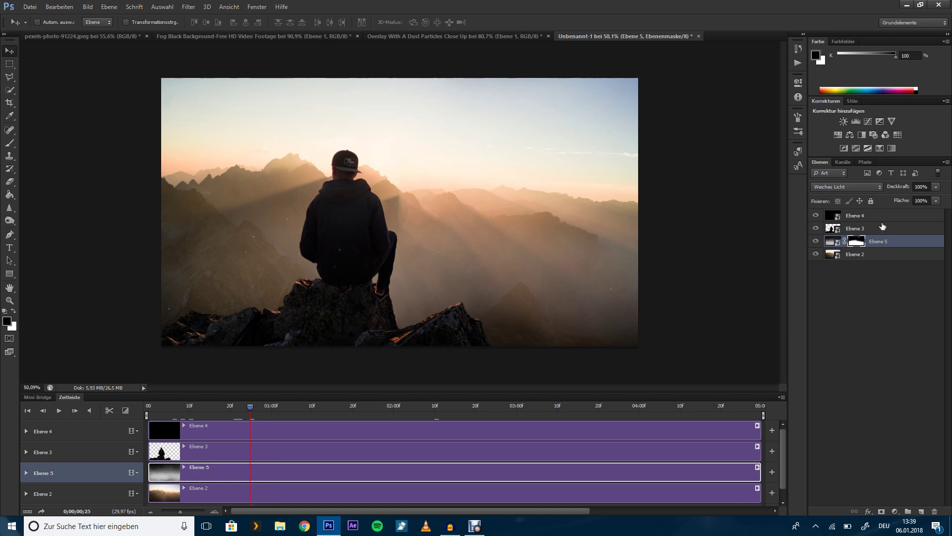
Step: Lower the fog layer's opacity to 95% and scrub the animation to check it
left_click_drag(905, 189, 901, 189)
left_click(863, 287)
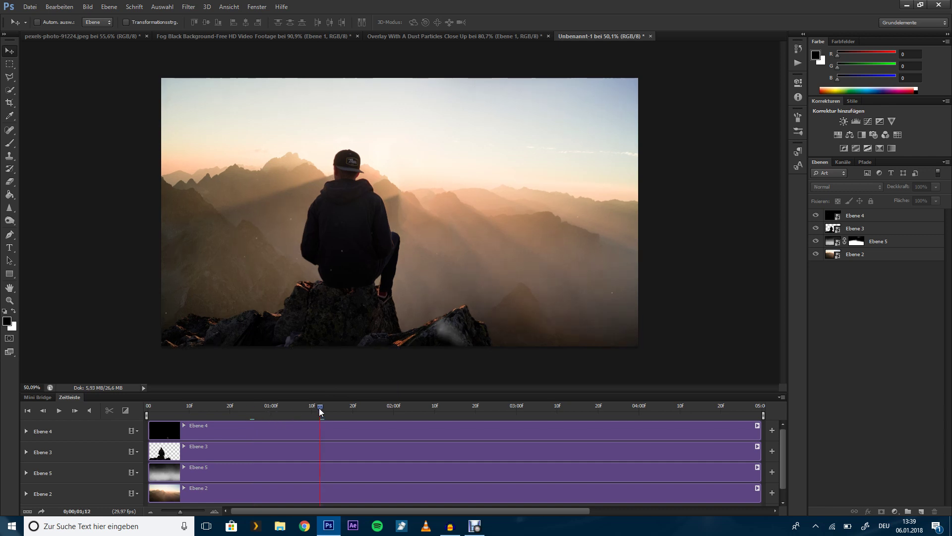
left_click(353, 408)
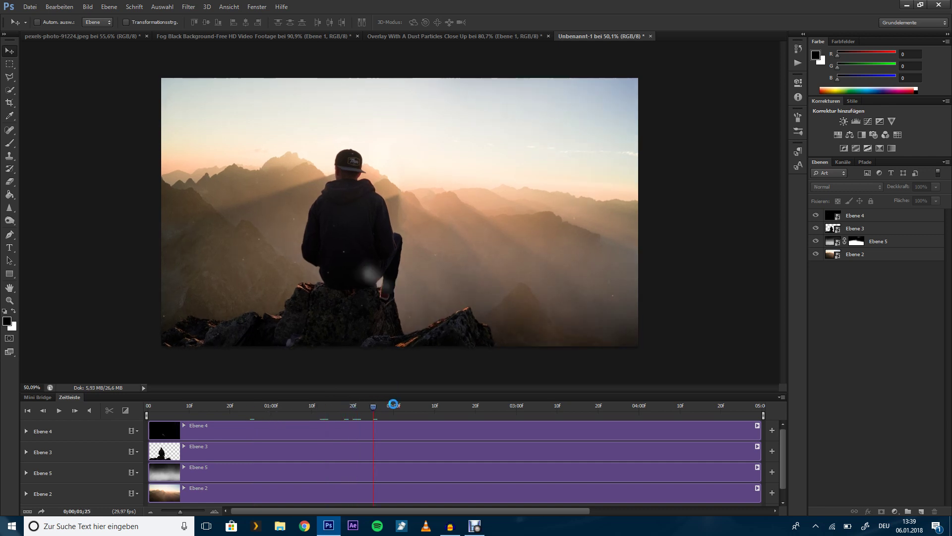
left_click(196, 406)
left_click(175, 404)
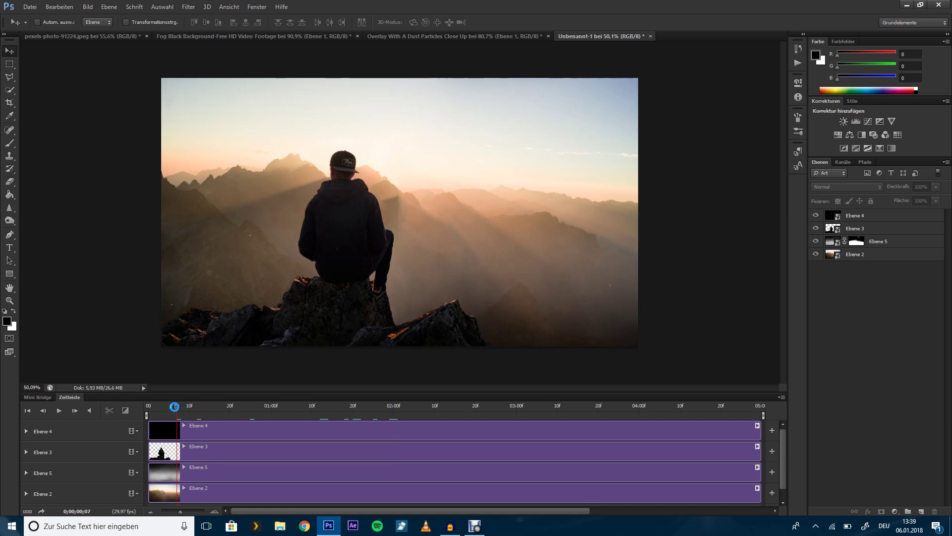
left_click(31, 7)
mouse_move(45, 191)
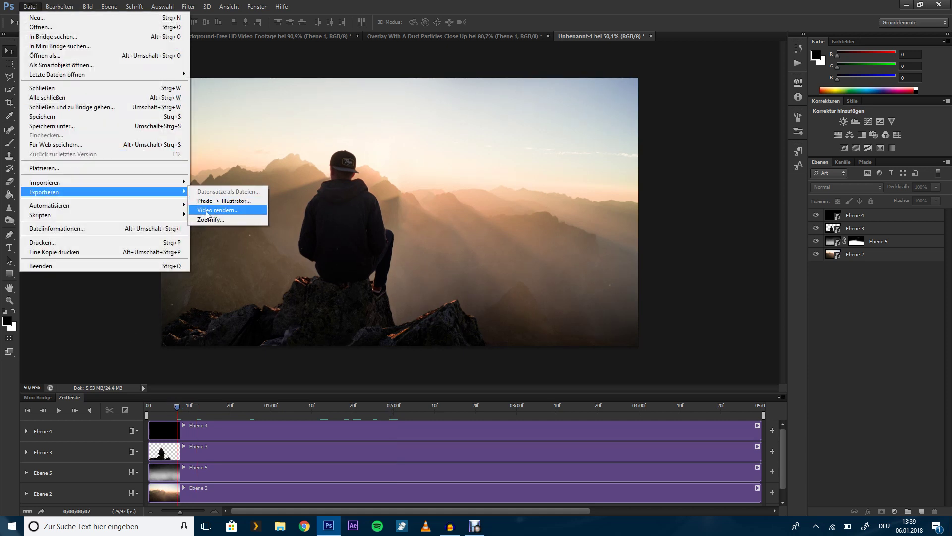
Step: Render Unbenannt-1.mp4 as H.264 using the HD 1080p 29,97 preset
left_click(218, 210)
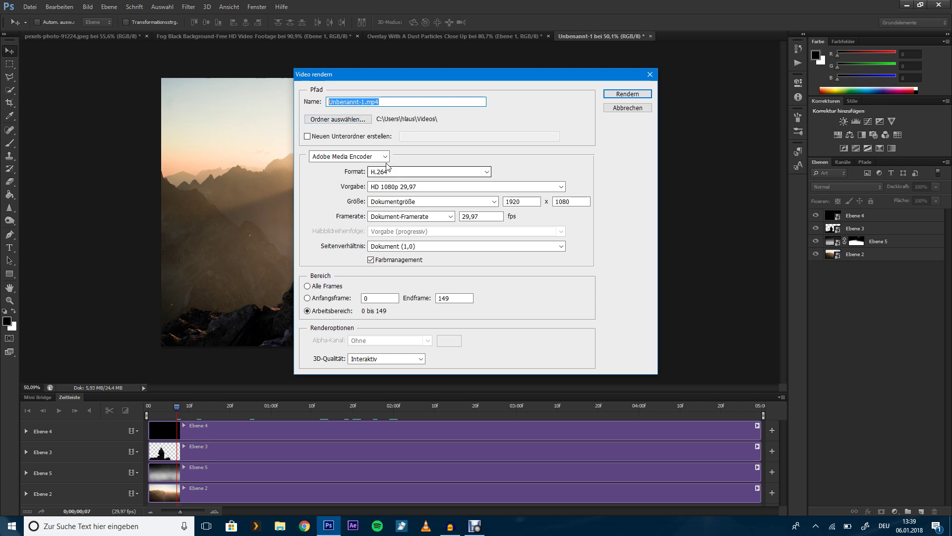
left_click(392, 186)
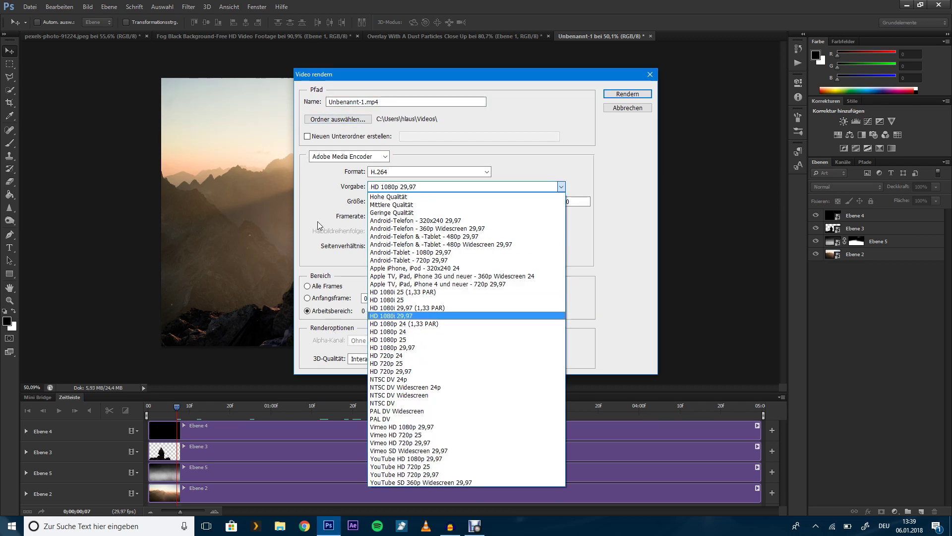
left_click(520, 188)
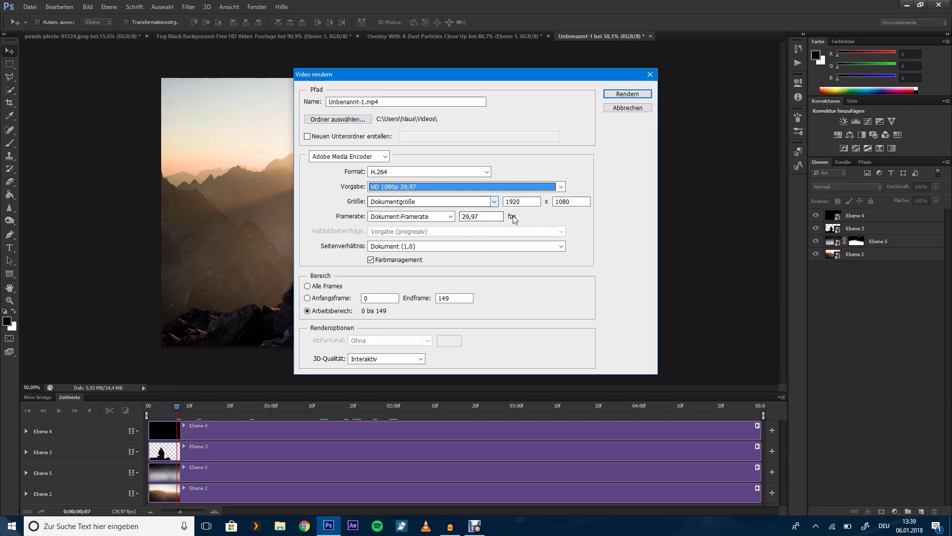
left_click(634, 109)
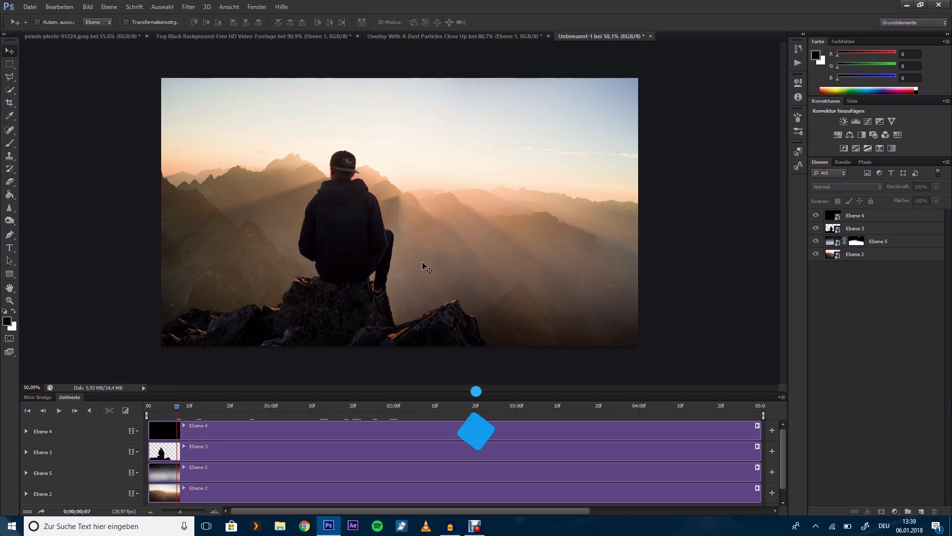
scroll(444, 240, "up", 1)
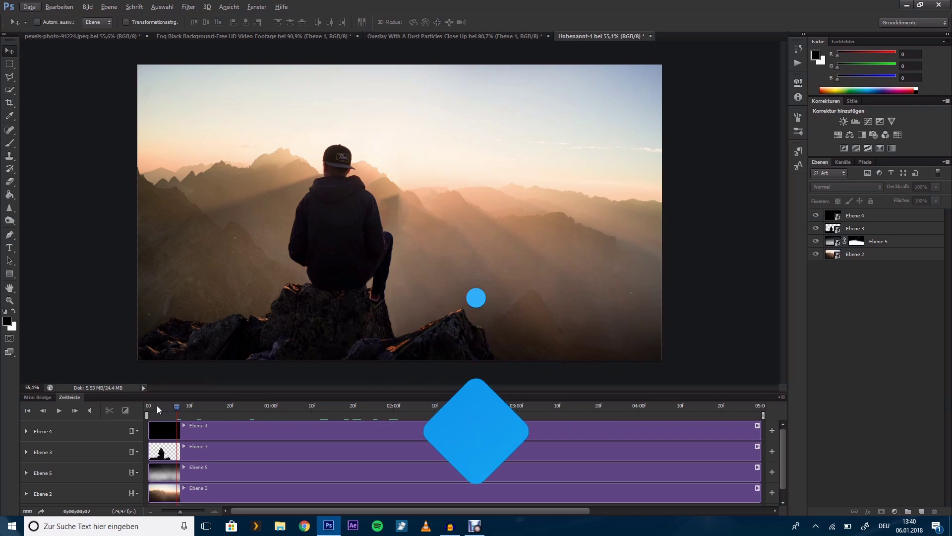
left_click_drag(157, 405, 168, 406)
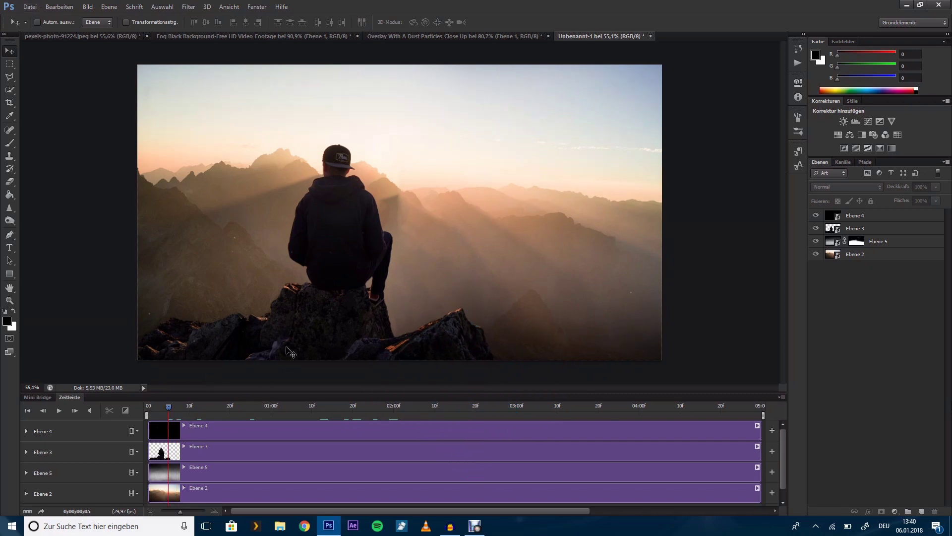